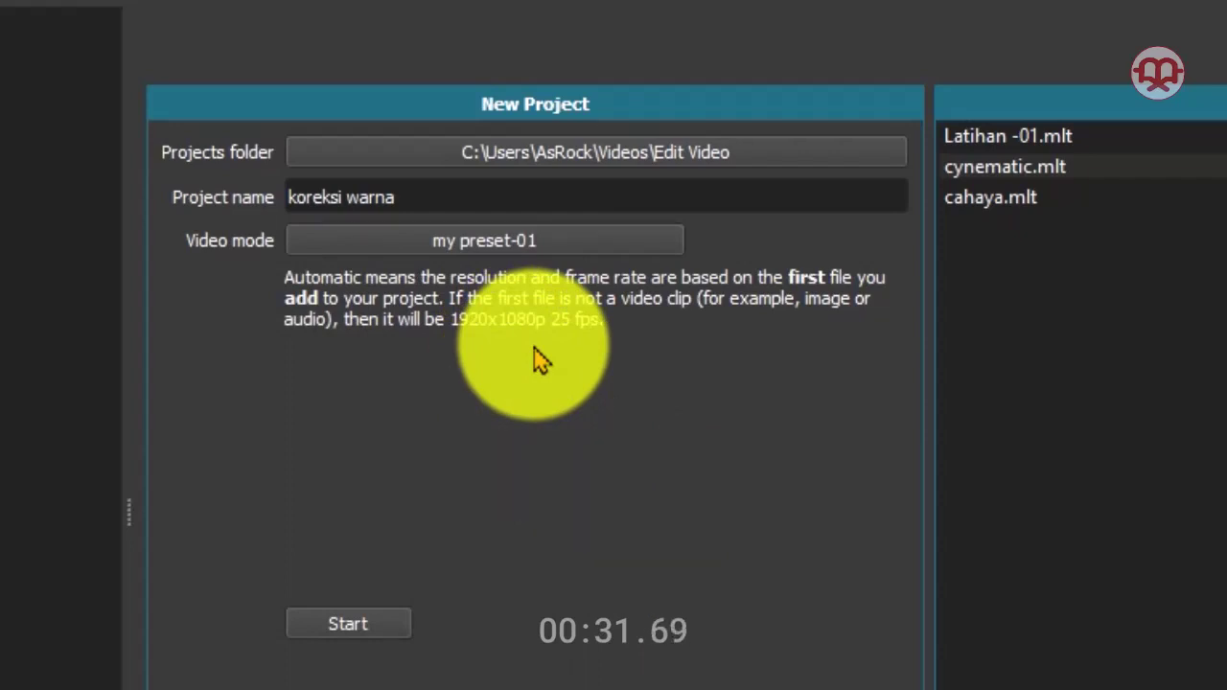
- Start the "koreksi warna" project and place mixkit-two-young-men-in-a-dance-duel-3622-medium.mp4 from the tutorial-46 folder on the timeline via the playlist
click(372, 633)
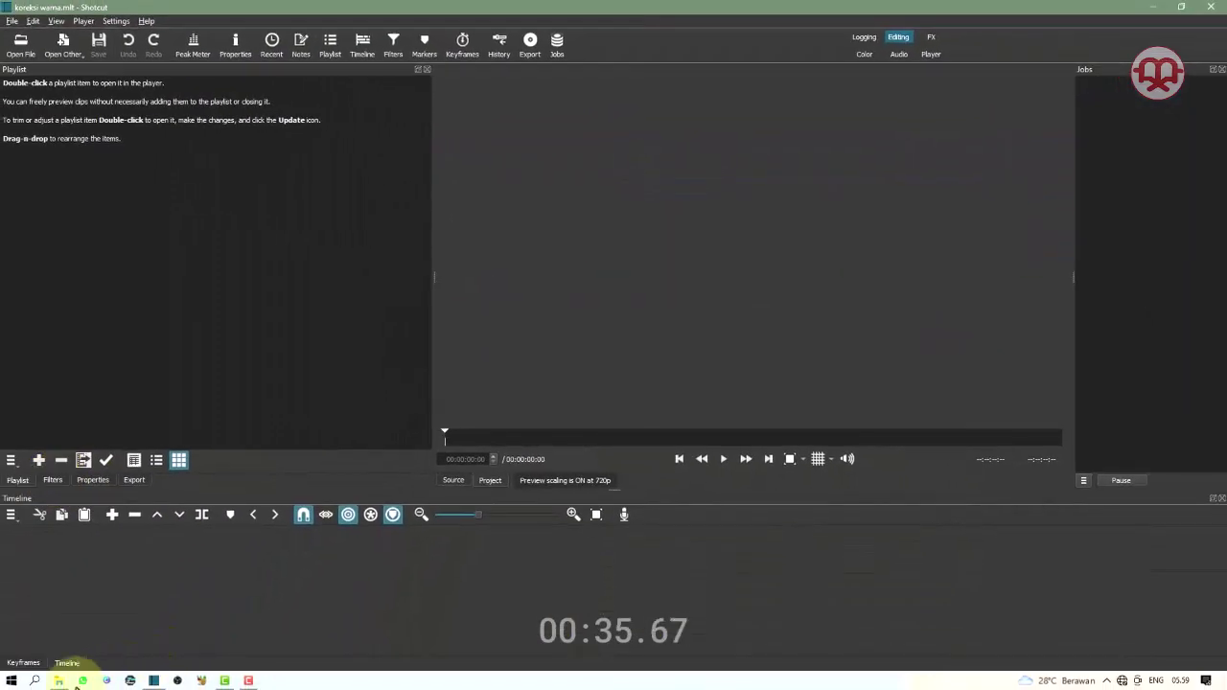
click(59, 681)
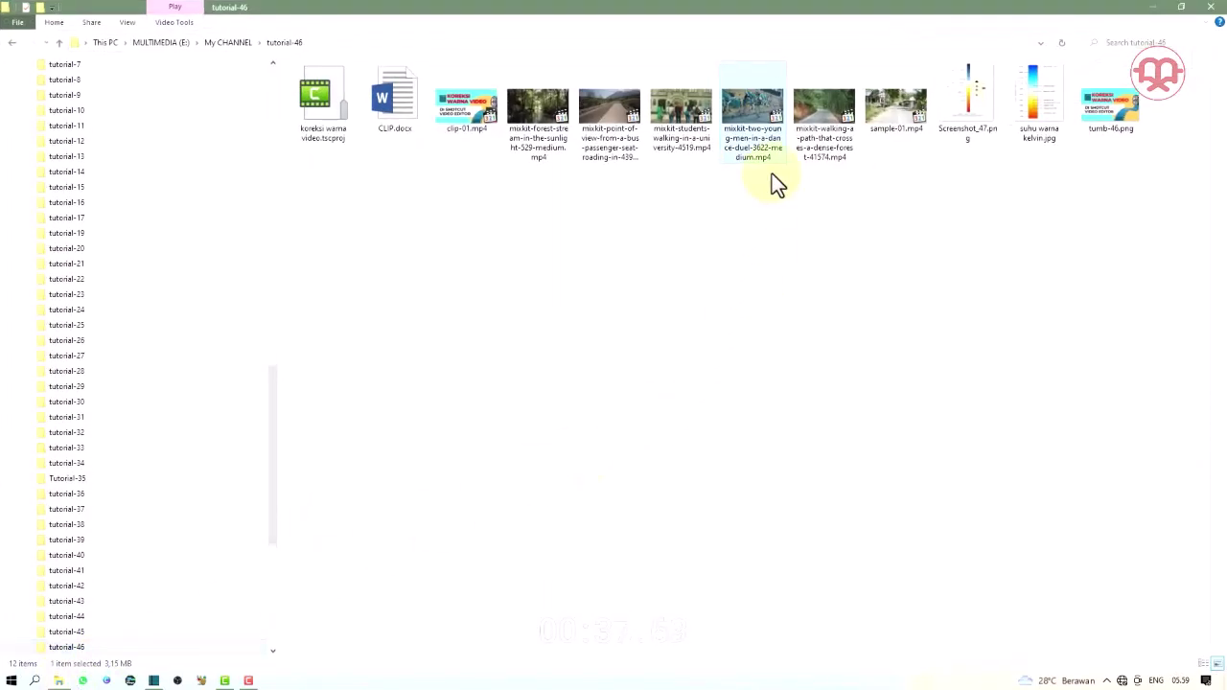
drag(767, 158, 173, 249)
drag(33, 102, 262, 578)
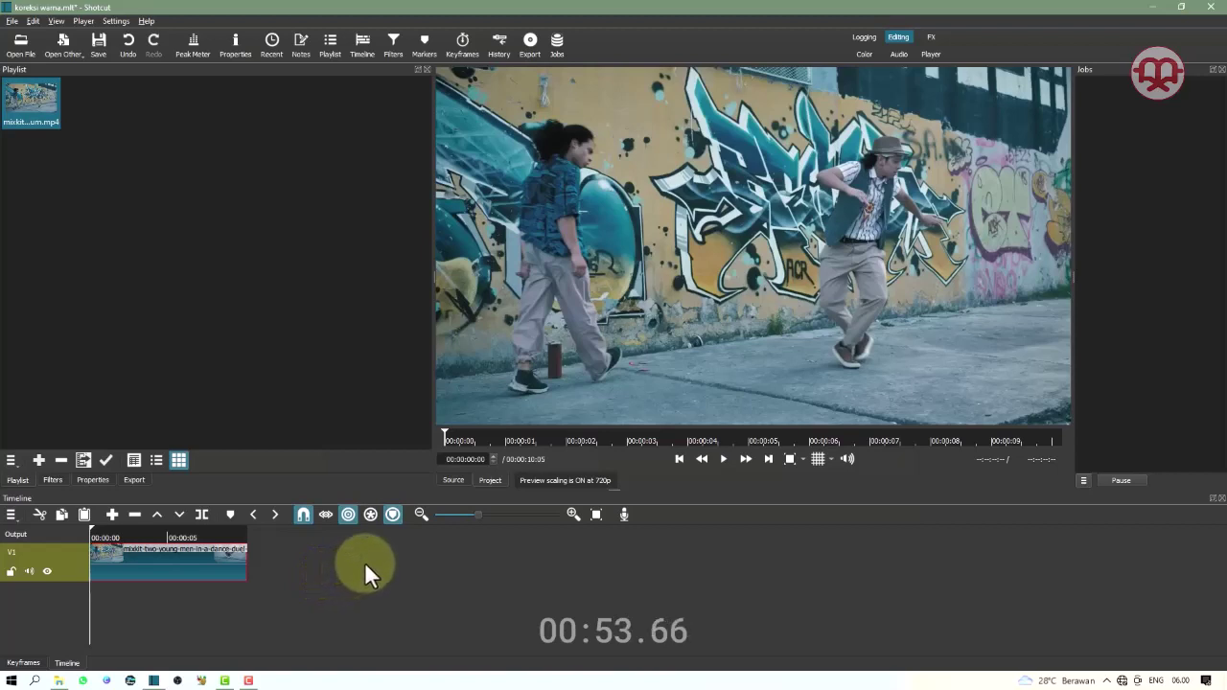
- Split the dance clip on track V1 into four segments at 00:00:04:23, 00:00:07:12 and 00:00:02:11
scroll(431, 538, up, 3)
click(438, 536)
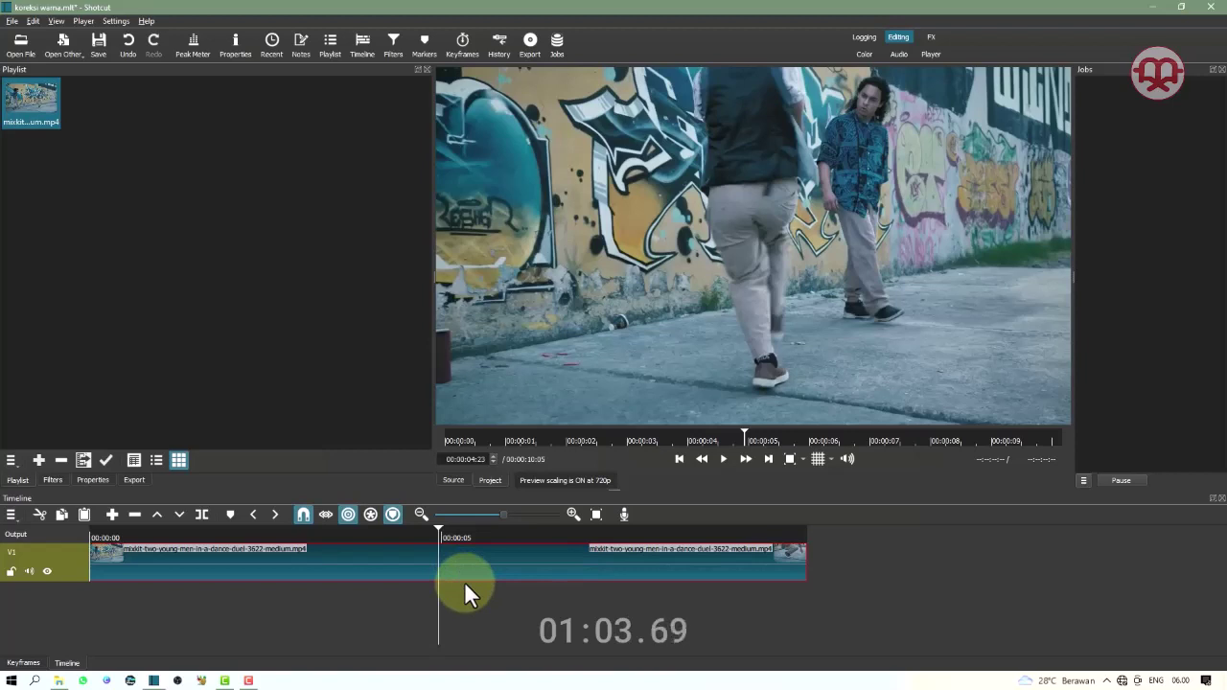
key(s)
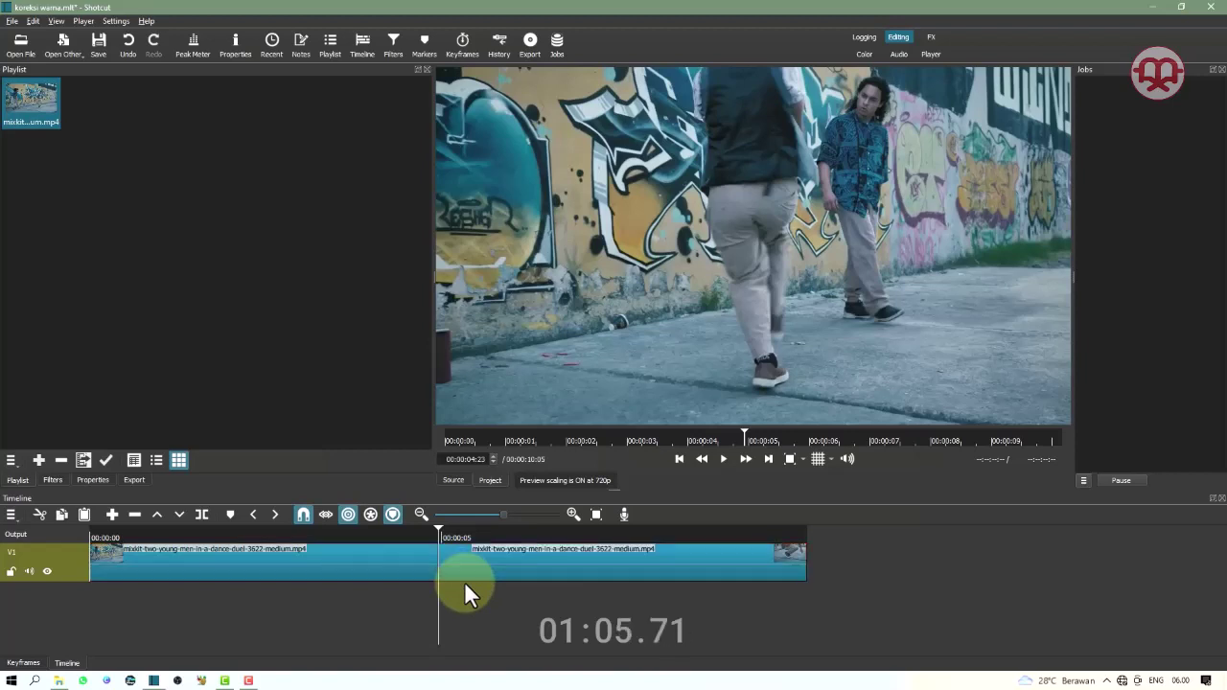
click(617, 530)
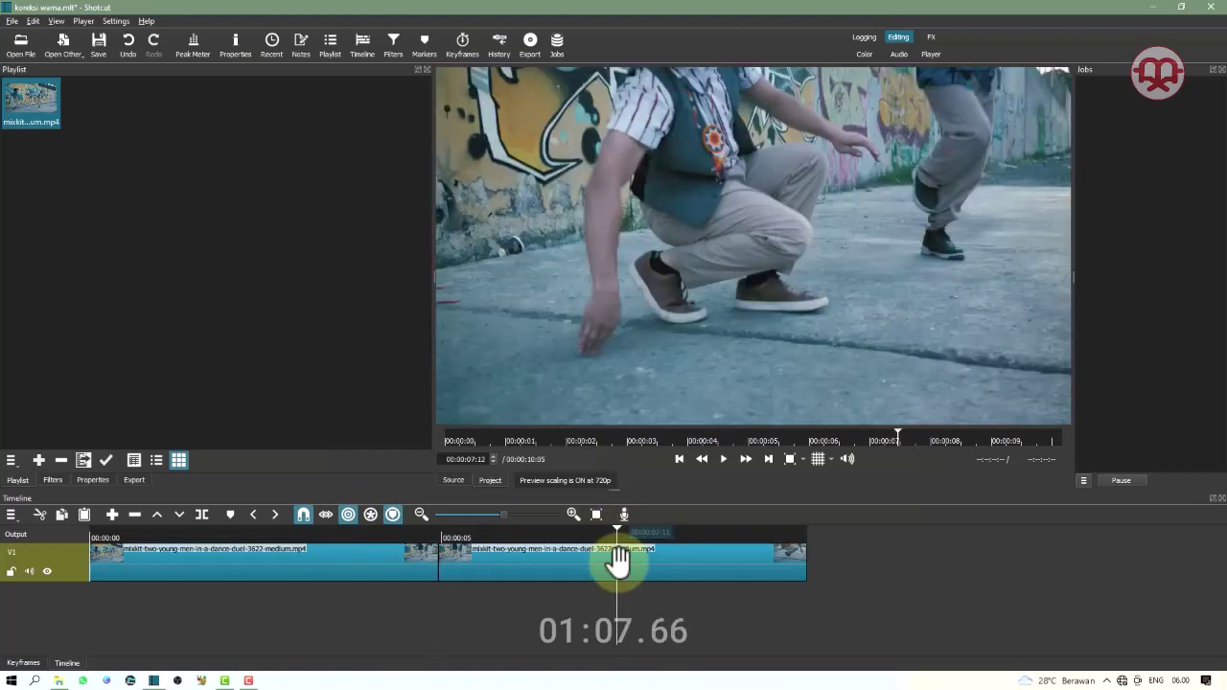
click(618, 562)
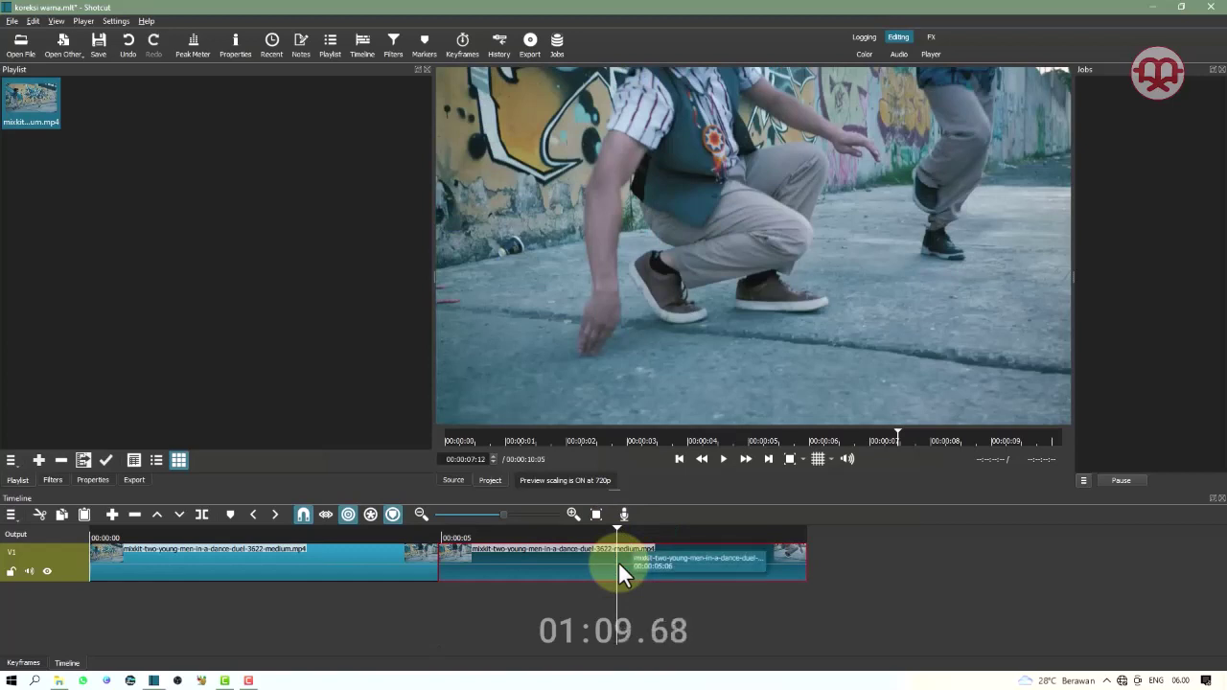
key(s)
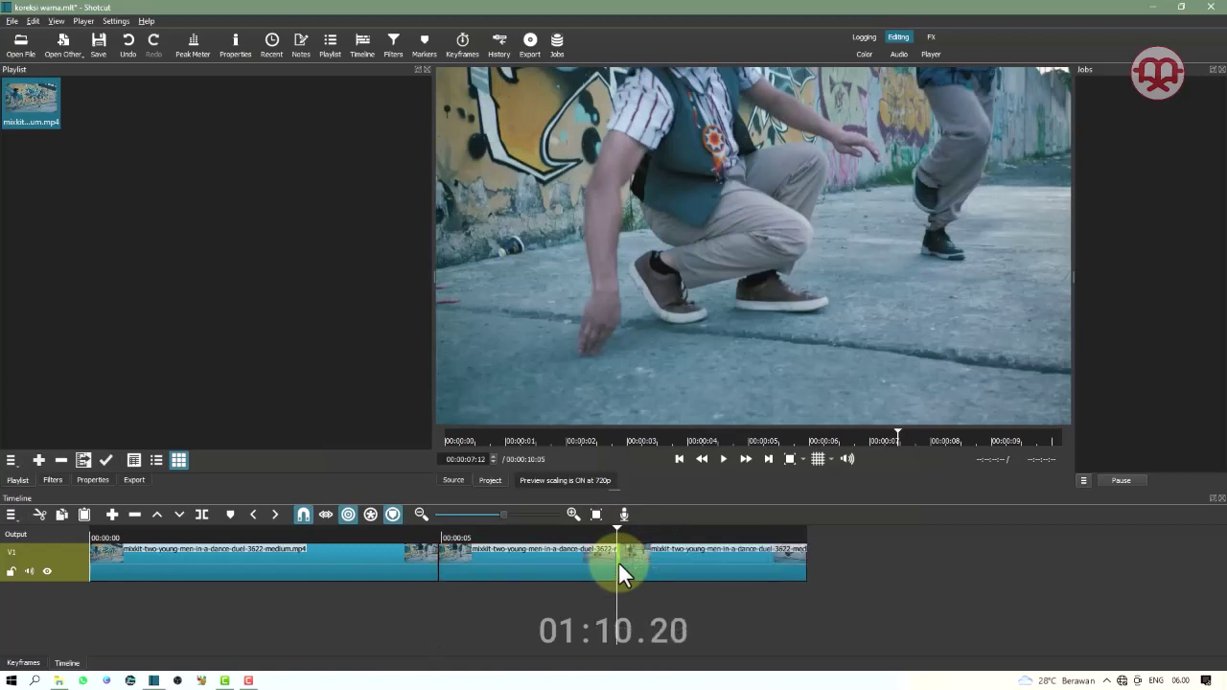
click(264, 533)
key(s)
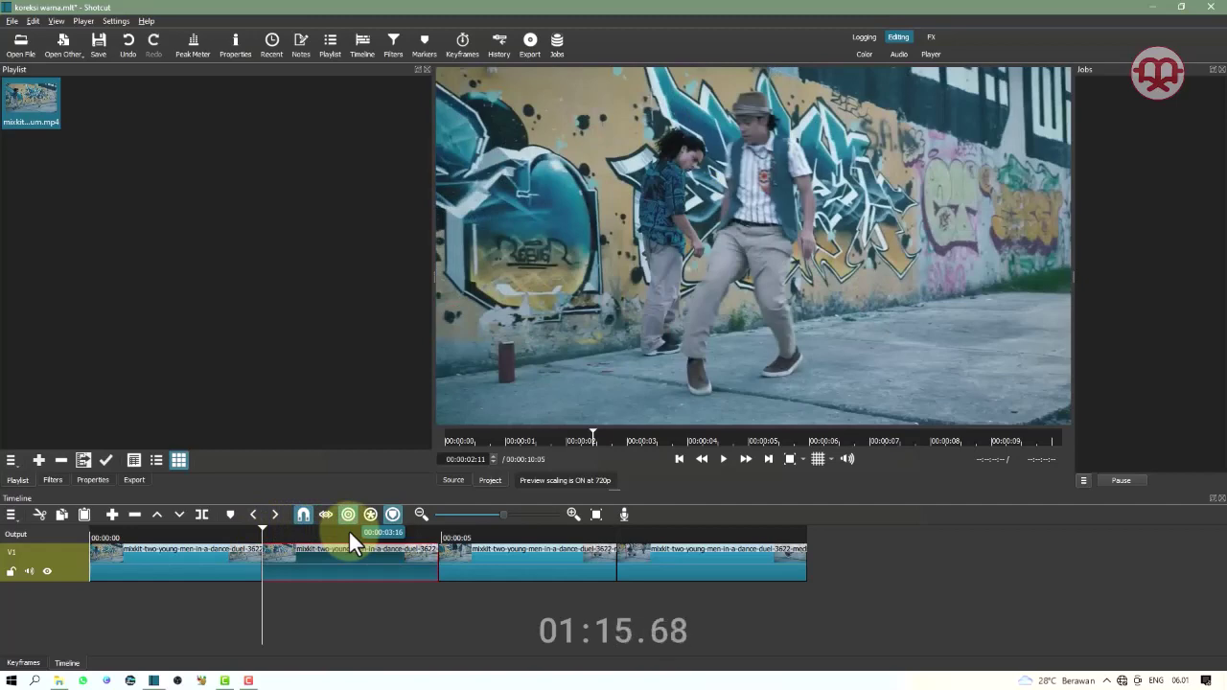
- Play the split timeline from the start and return the playhead to 00:00:01:00 in the first segment
click(92, 530)
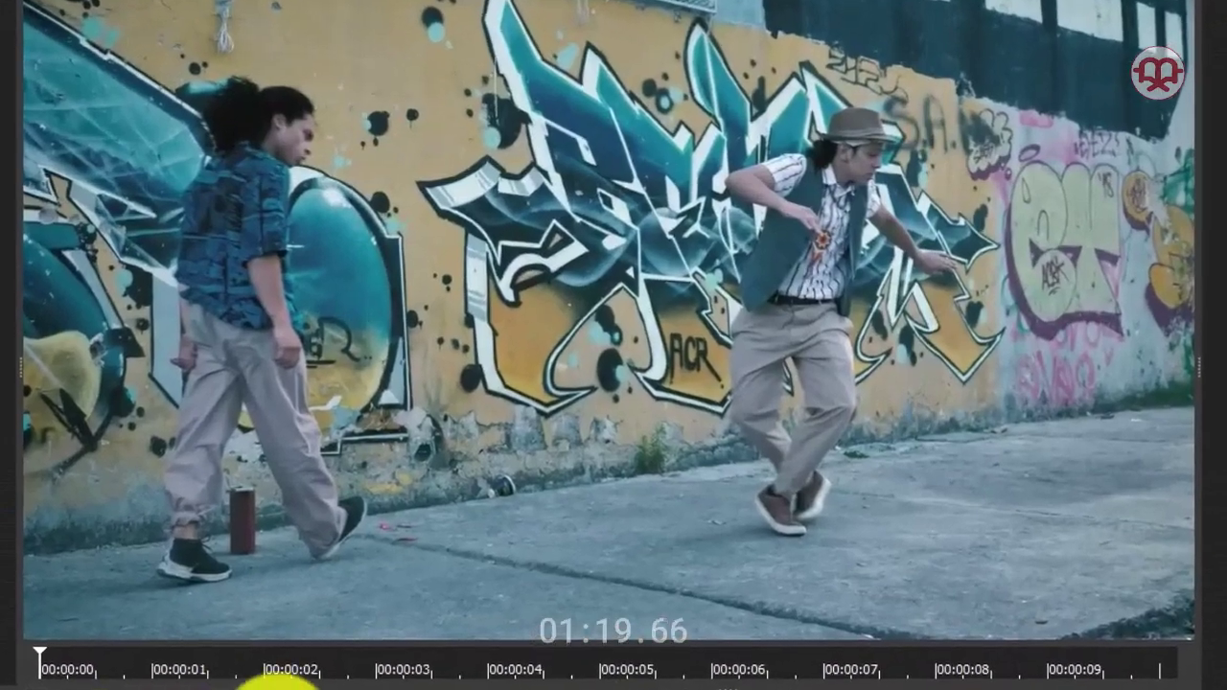
key(space)
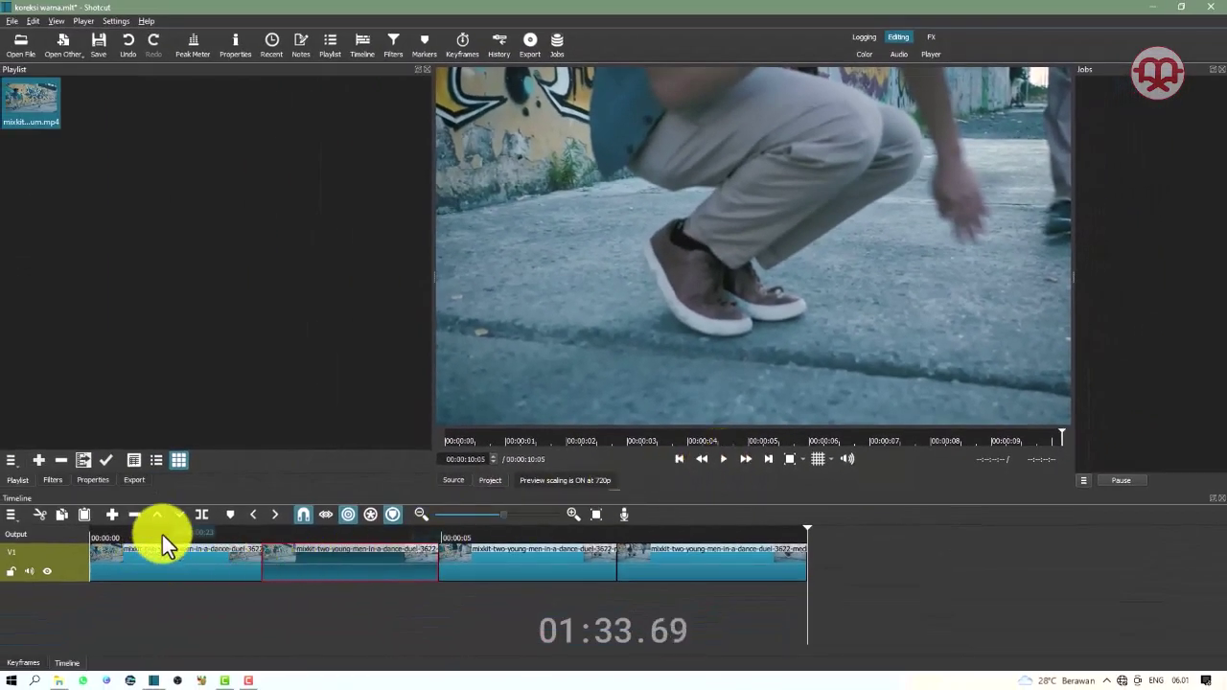
click(162, 535)
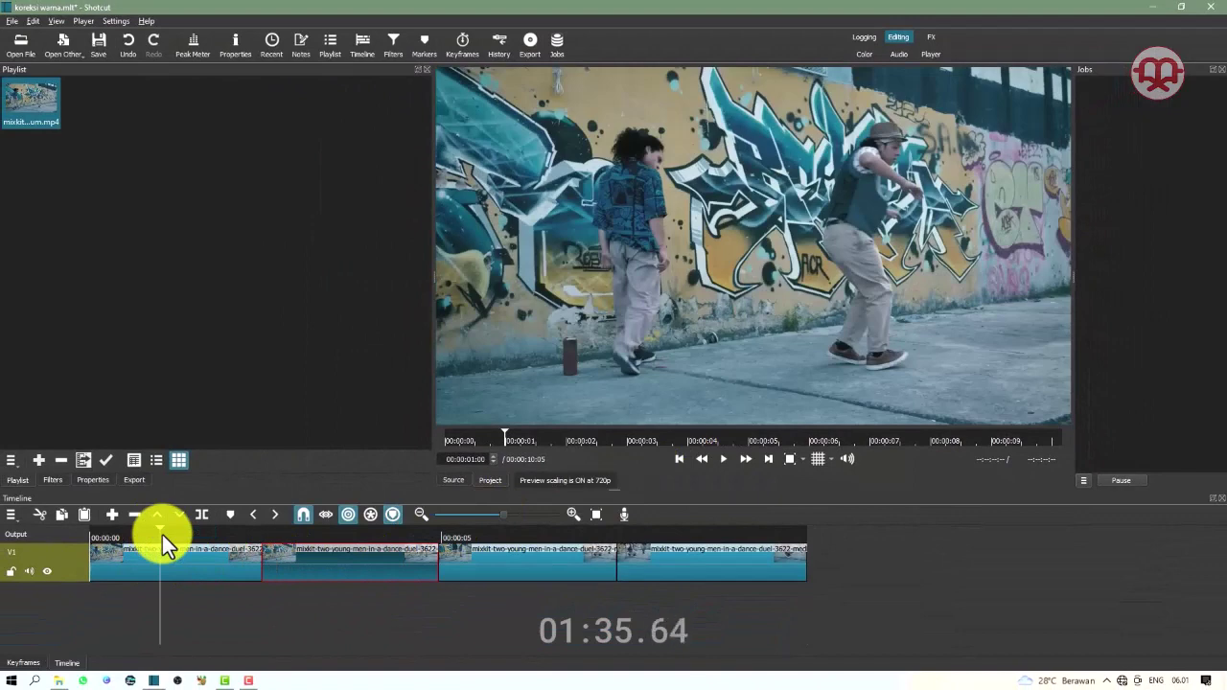
- Add a White Balance filter to the second clip segment, with the playhead at 00:00:03:18
click(355, 536)
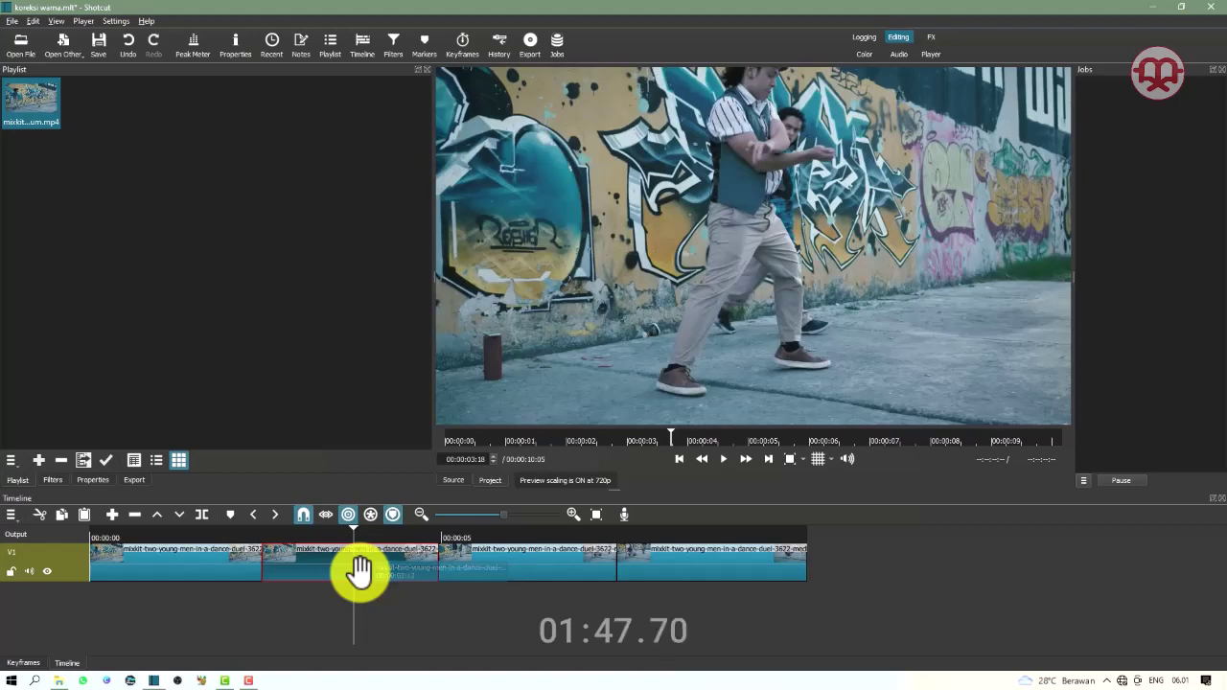
click(50, 474)
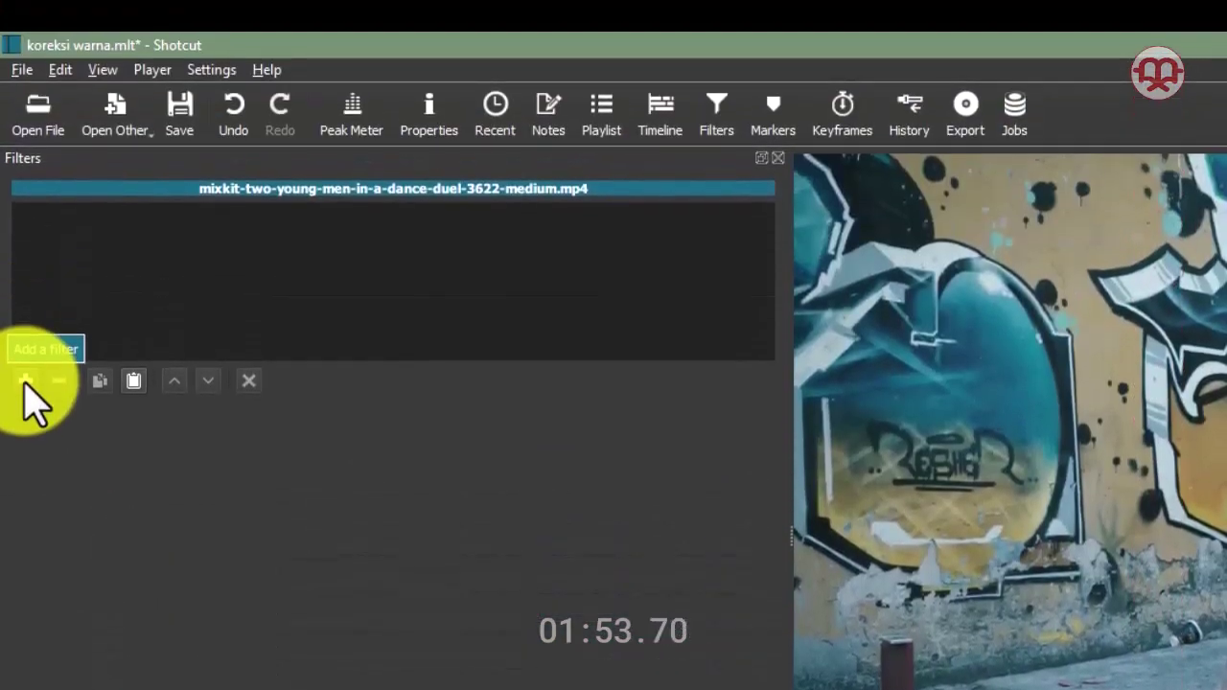
click(26, 381)
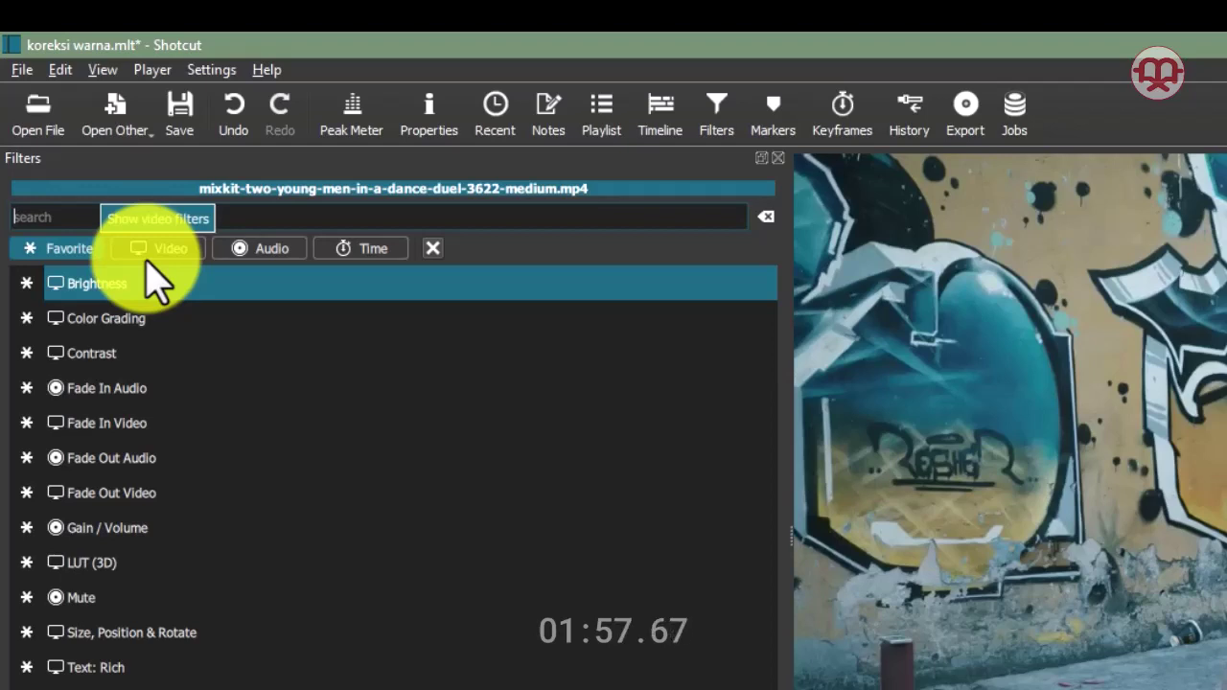
text(whi)
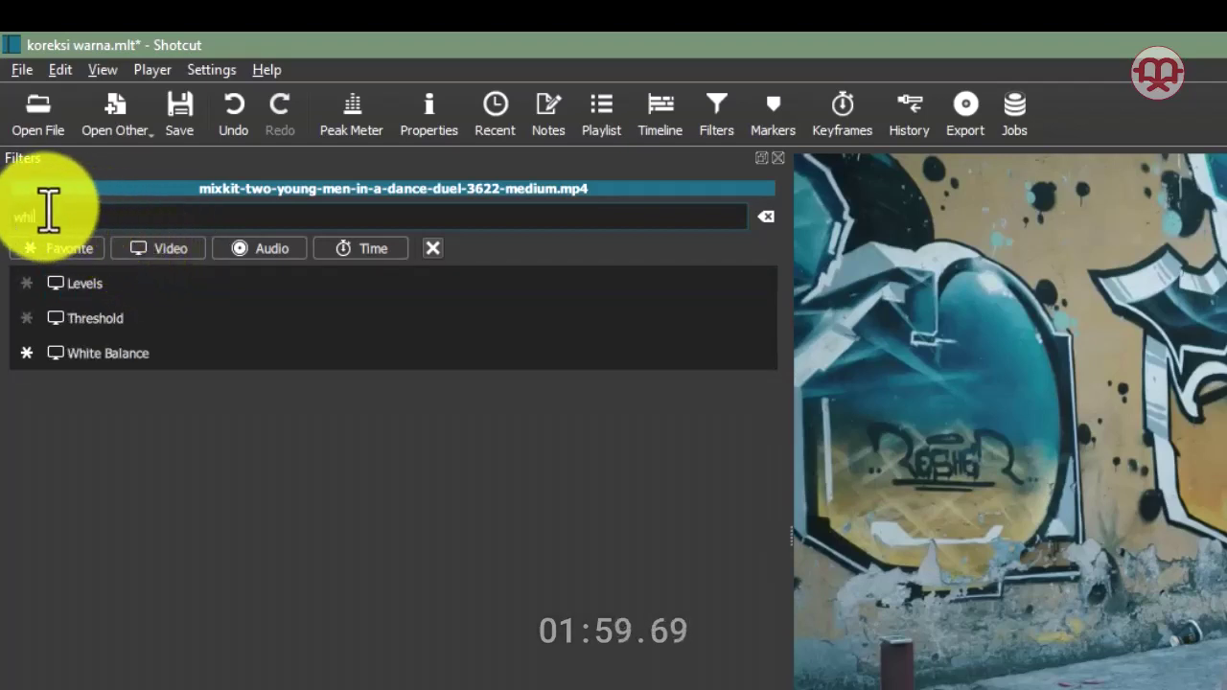
text(te)
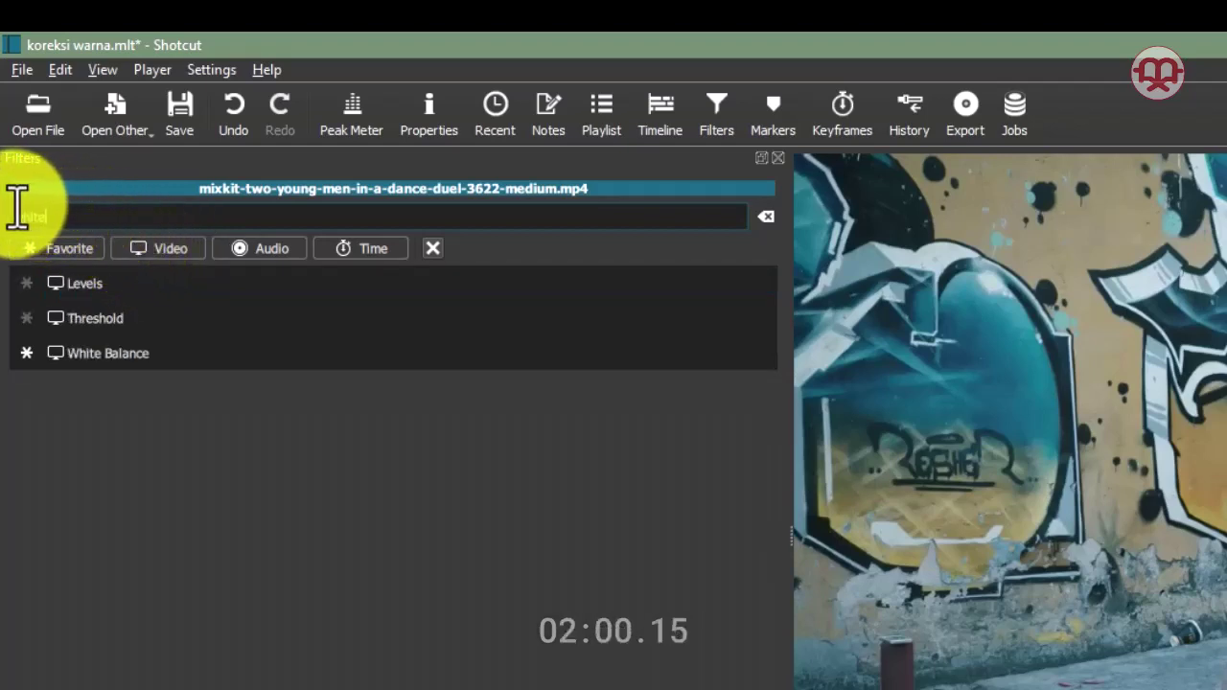
click(108, 364)
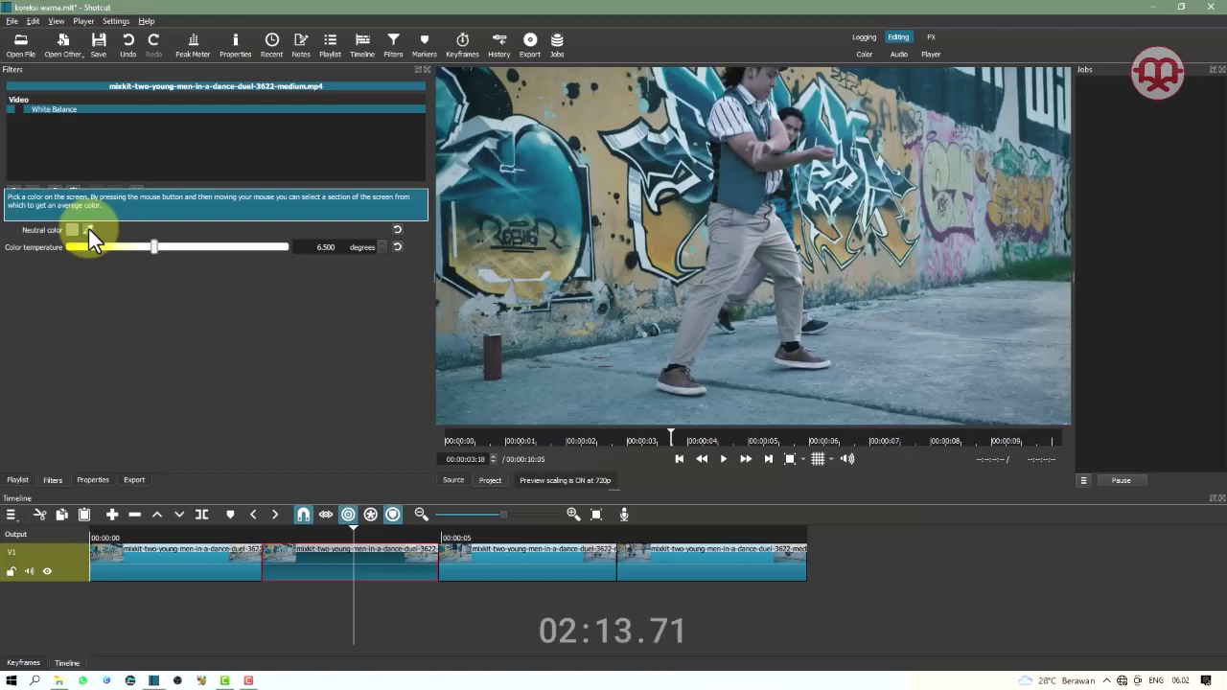
- Try a pale neutral color sampled from the preview for White Balance and compare the second segment with the first
click(88, 228)
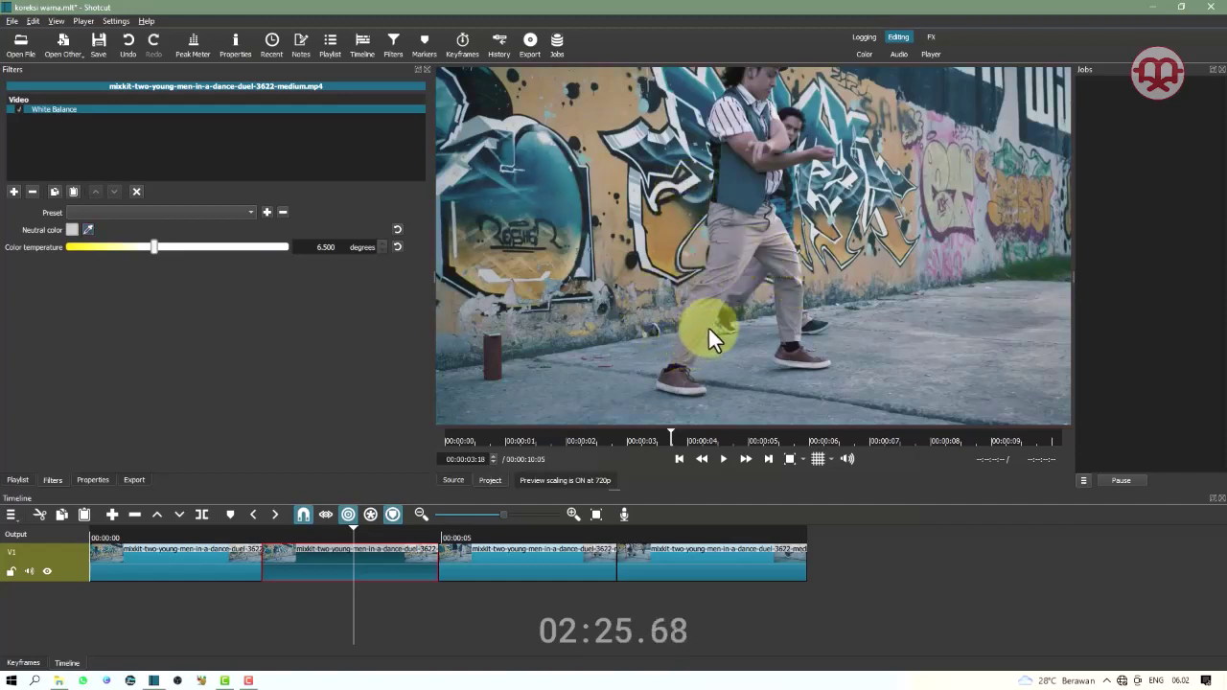
click(220, 534)
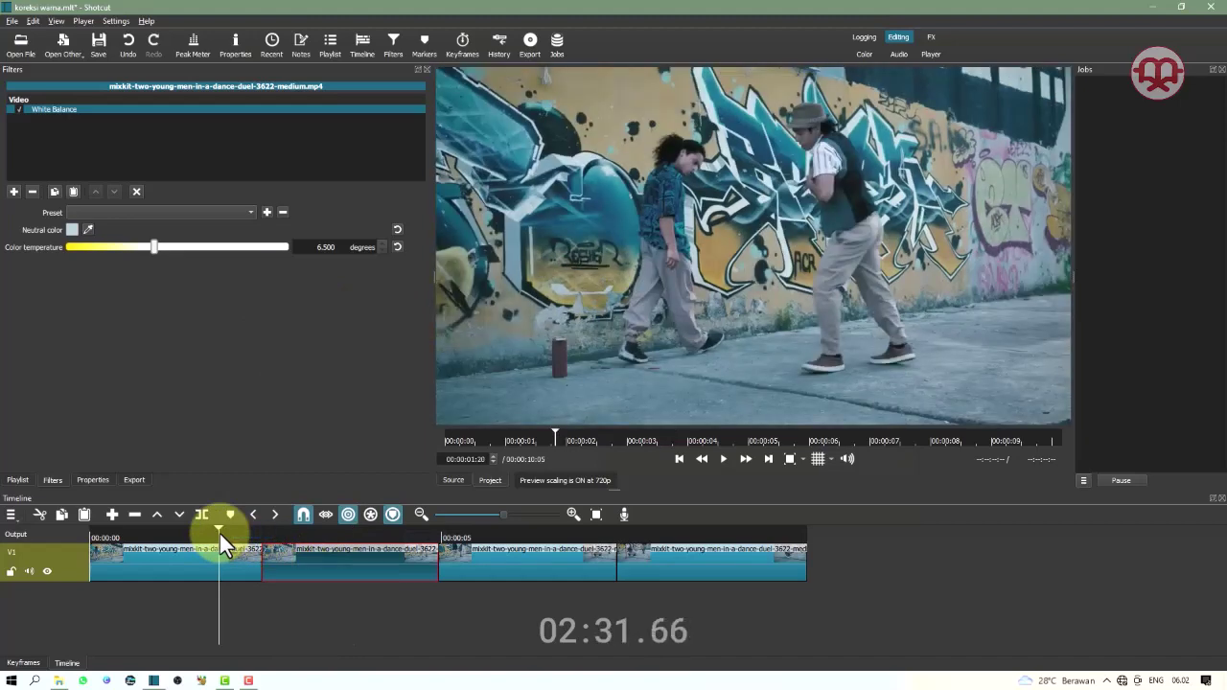
click(338, 543)
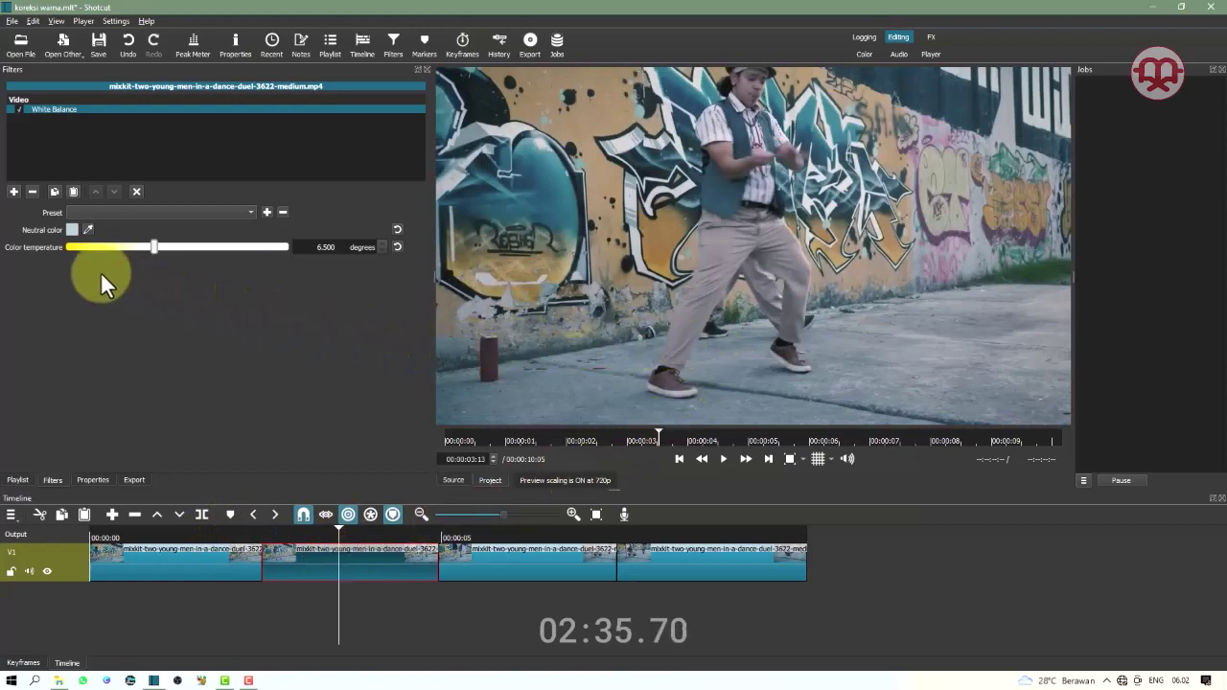
- Try sampling the White Balance neutral color from the dark blue graffiti and from the concrete floor
click(85, 231)
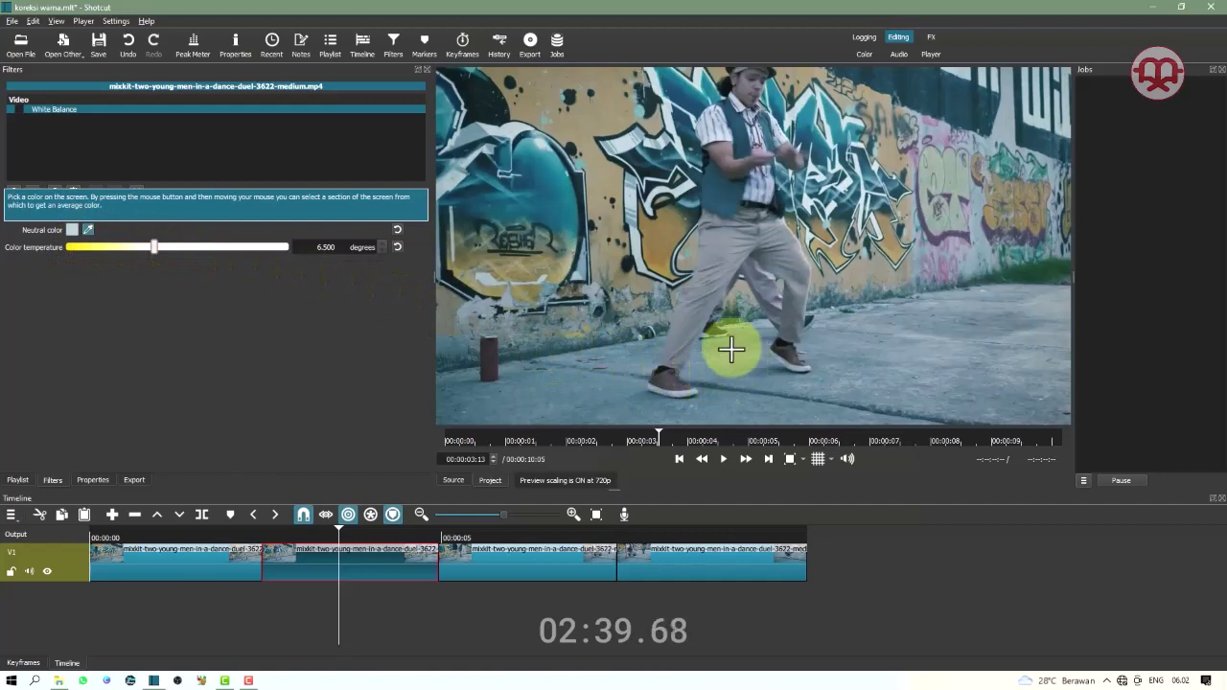
click(547, 192)
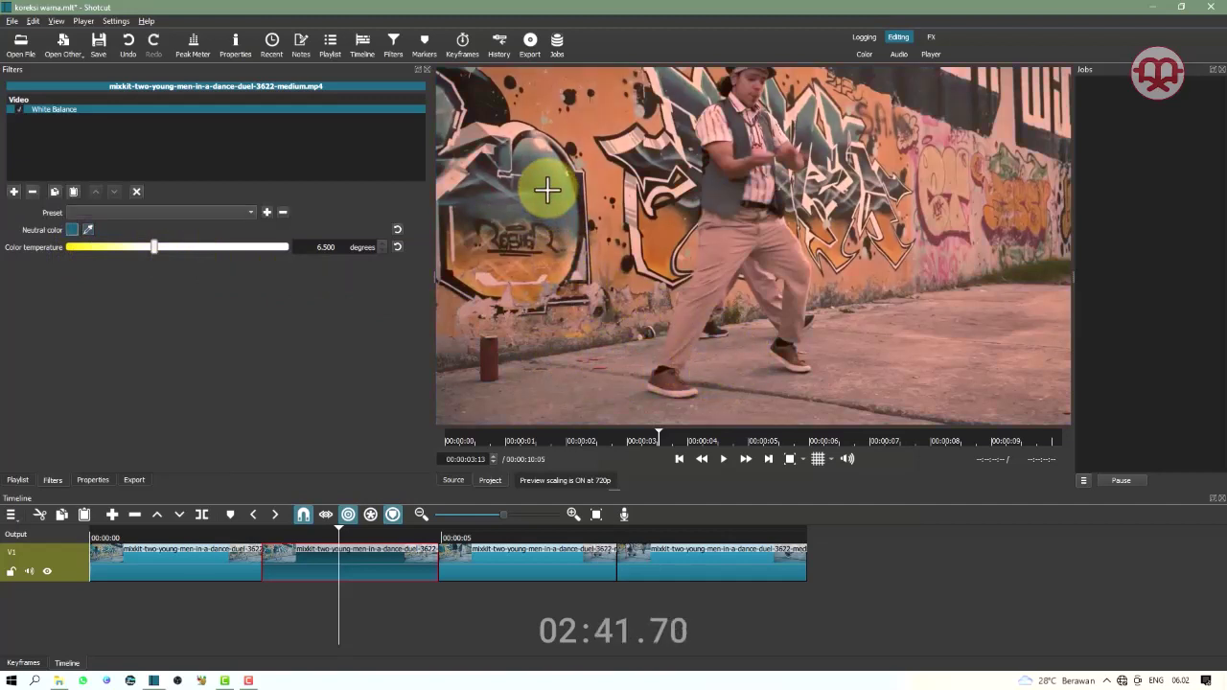
click(84, 230)
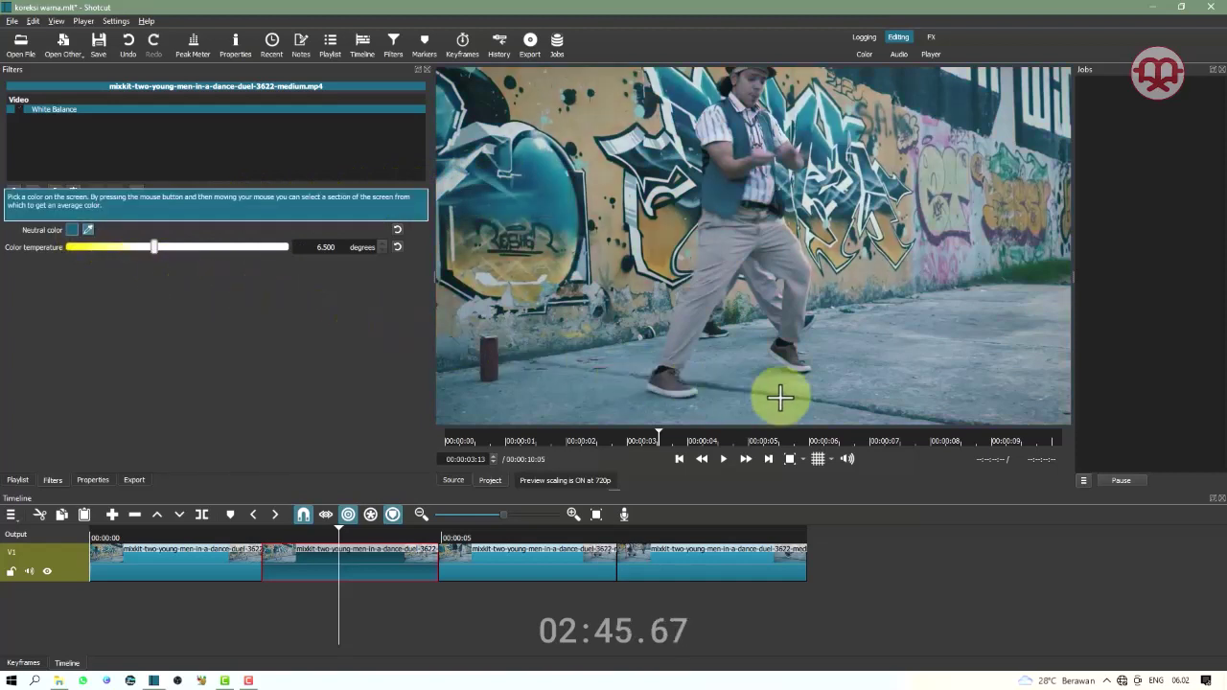
click(874, 374)
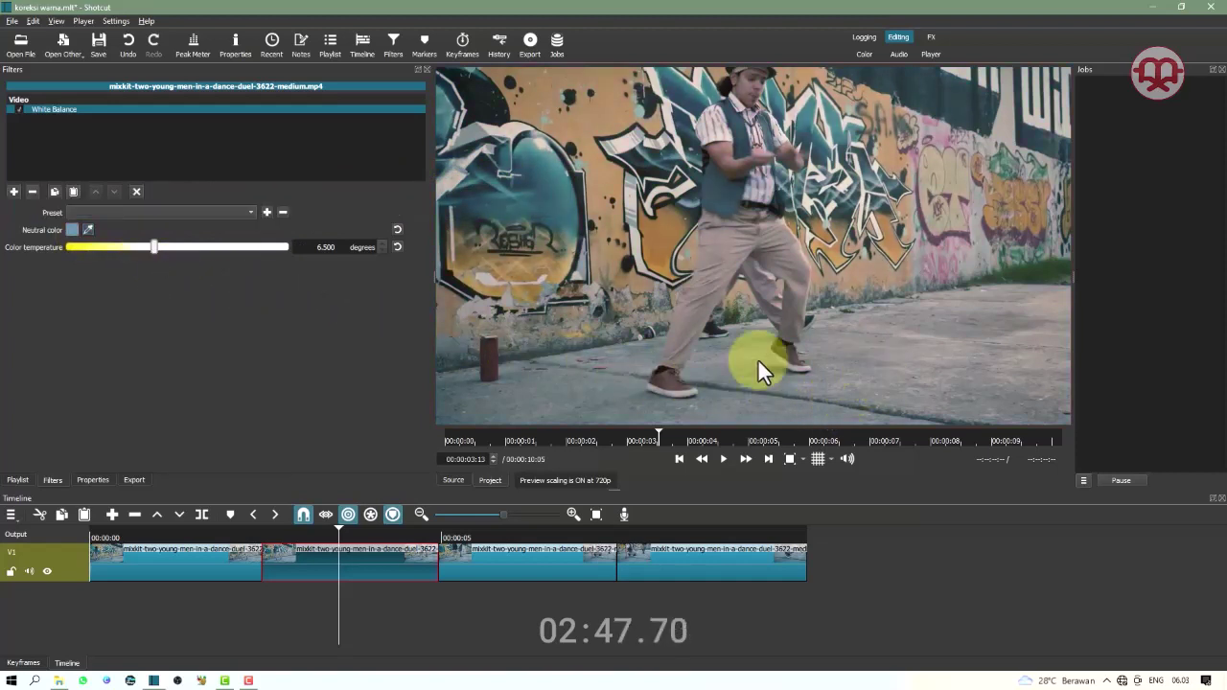
- Resample the White Balance neutral color from a pale blue area of the graffiti
click(90, 233)
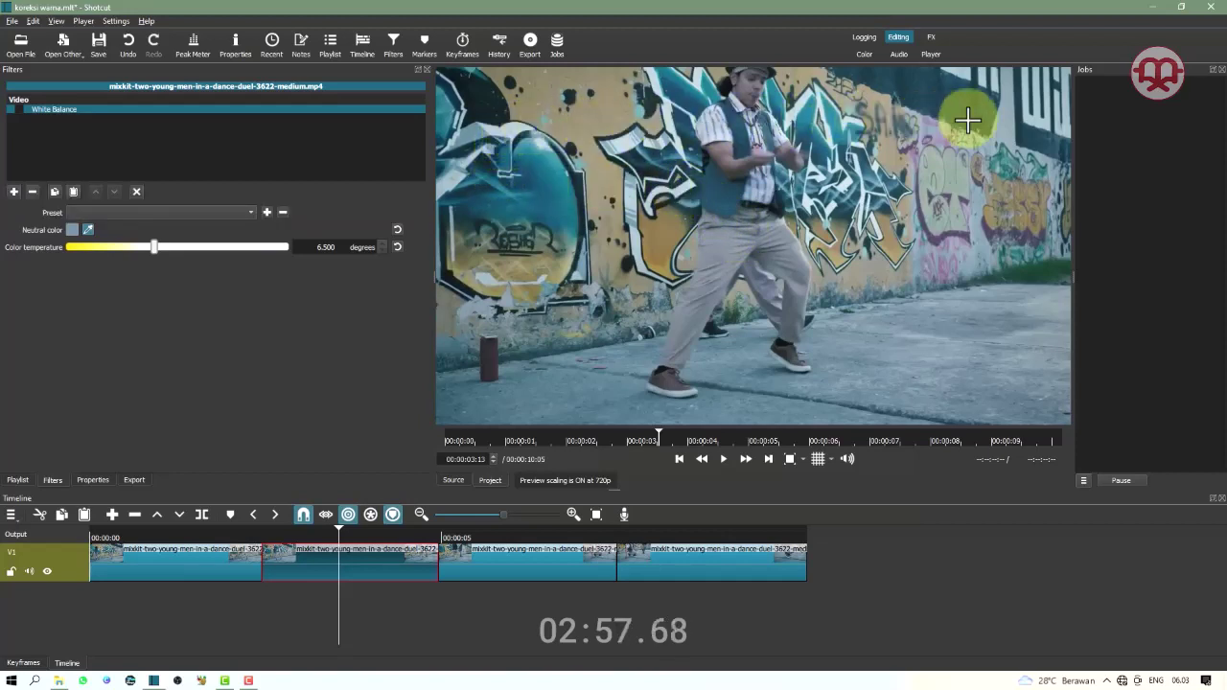
click(475, 236)
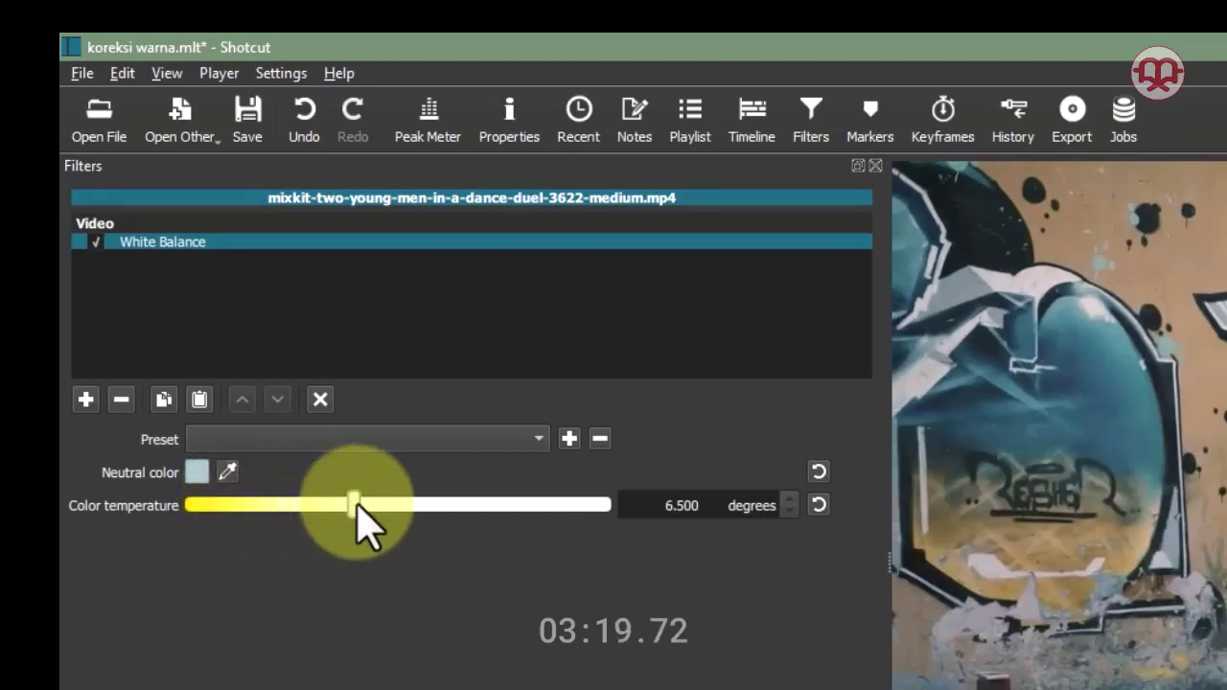
- Try White Balance color temperatures of 15000, 1000 and 4000 degrees on the second segment
drag(354, 508, 671, 520)
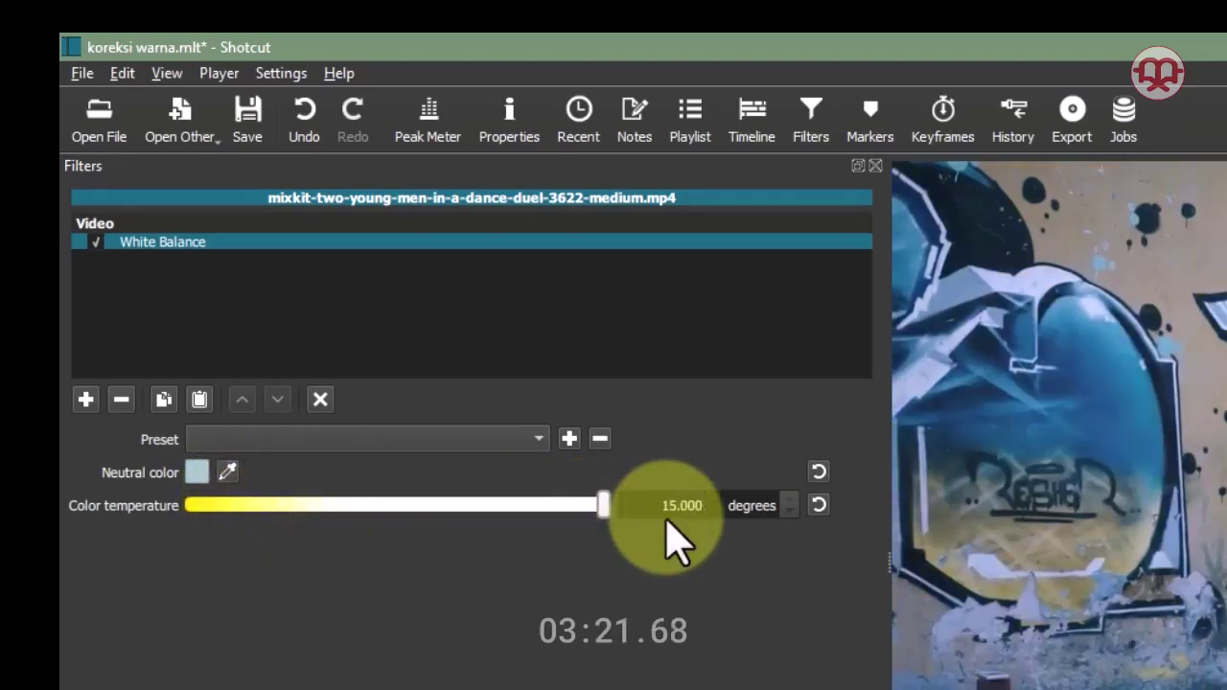
drag(668, 522, 97, 551)
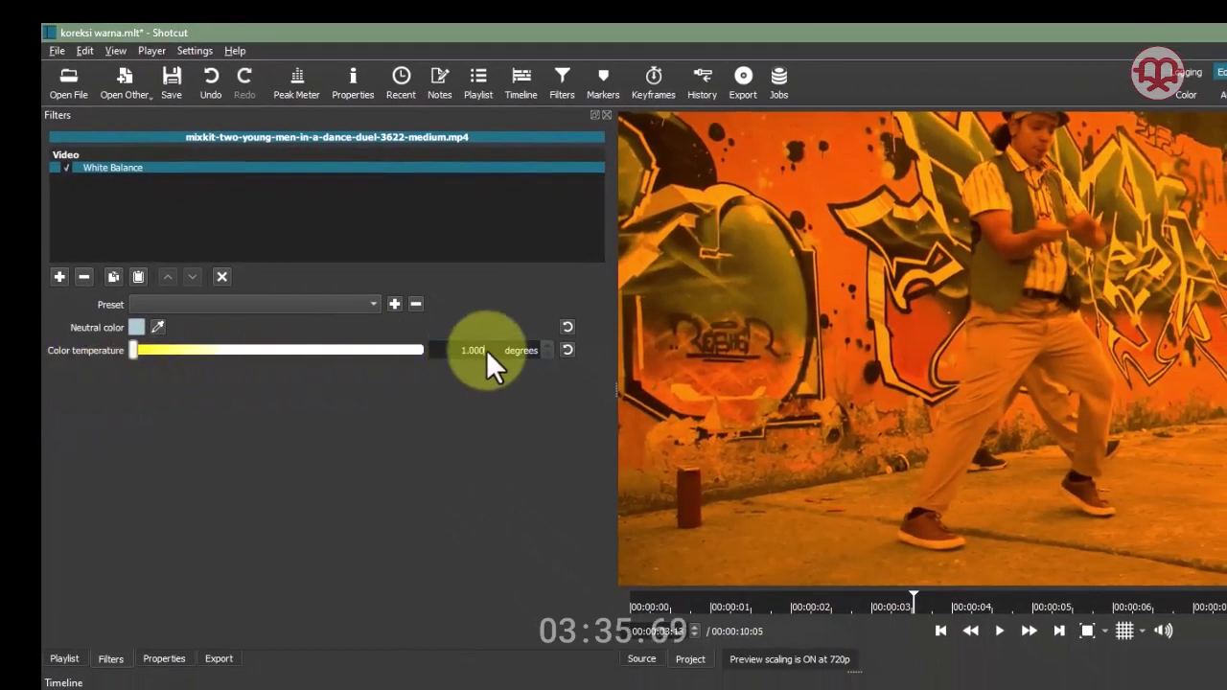
drag(486, 350, 445, 348)
key(BackSpace)
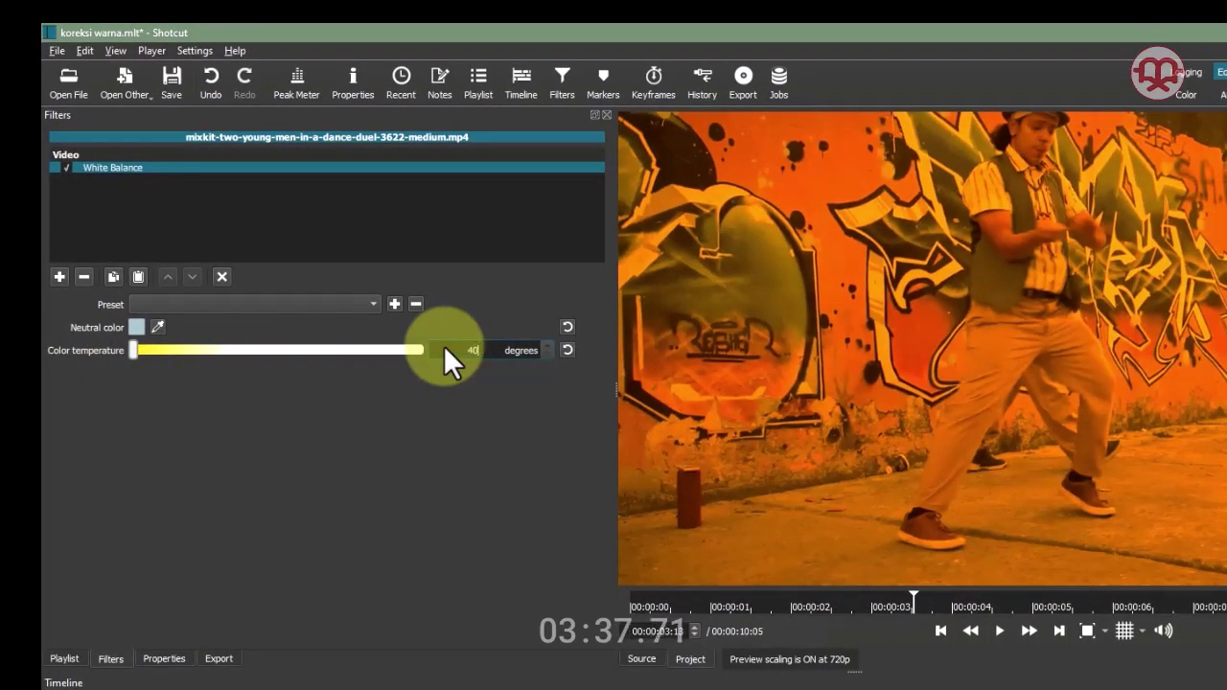
text(4000)
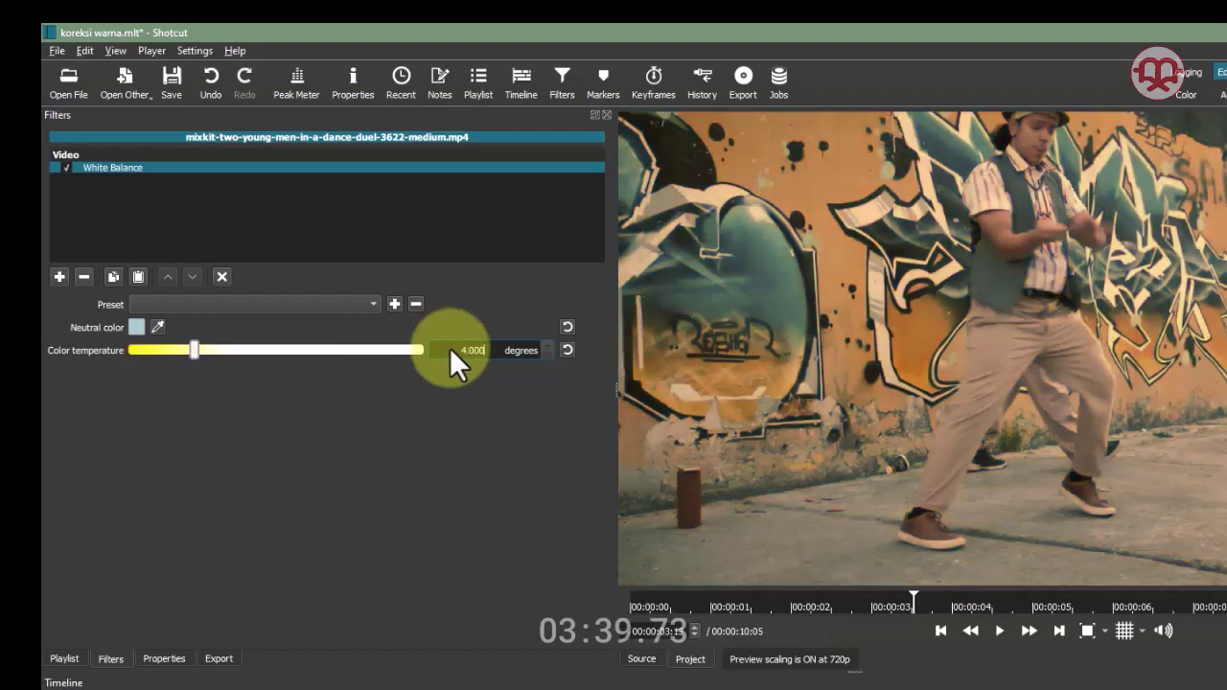
- Set the White Balance color temperature of the second segment to 5000 degrees
drag(489, 353, 424, 353)
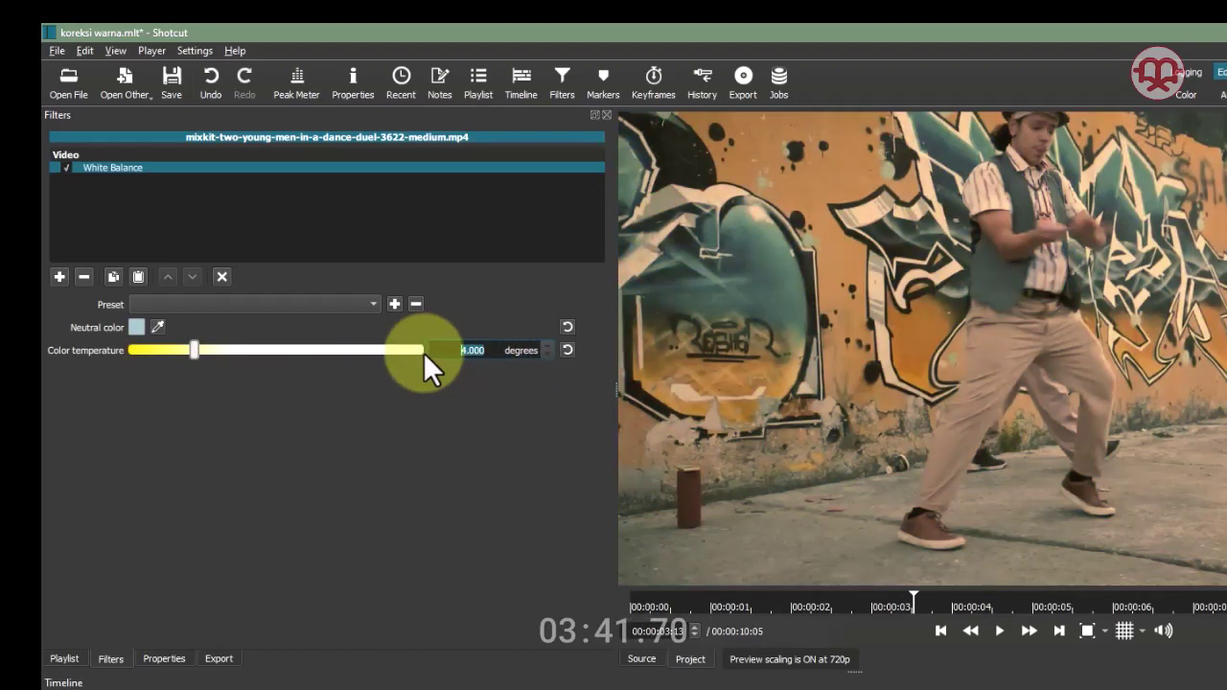
text(5000)
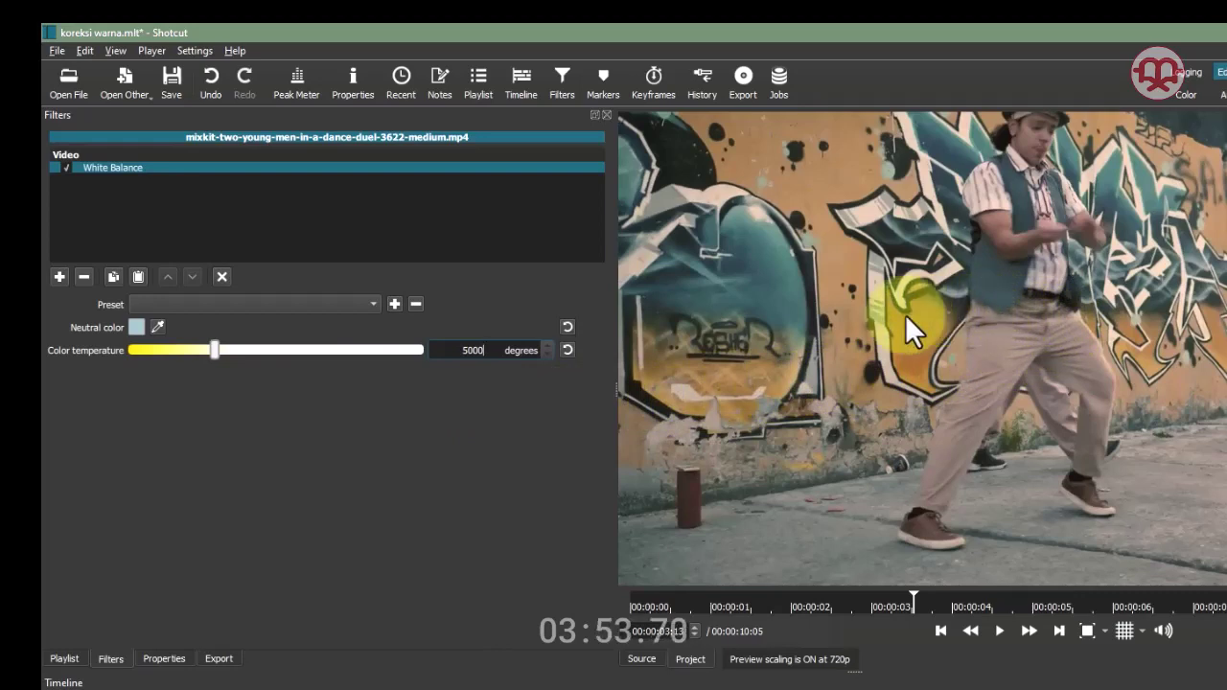
- Add a Brightness filter to the second segment in addition to White Balance
click(58, 276)
click(58, 275)
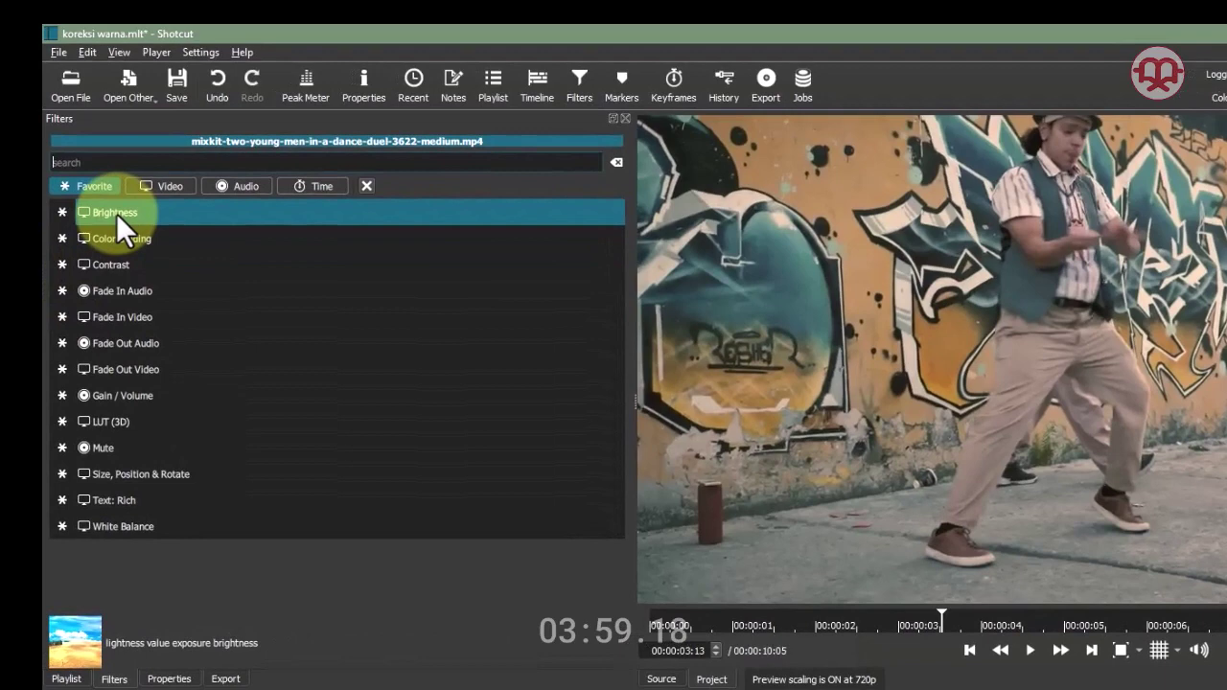
click(112, 206)
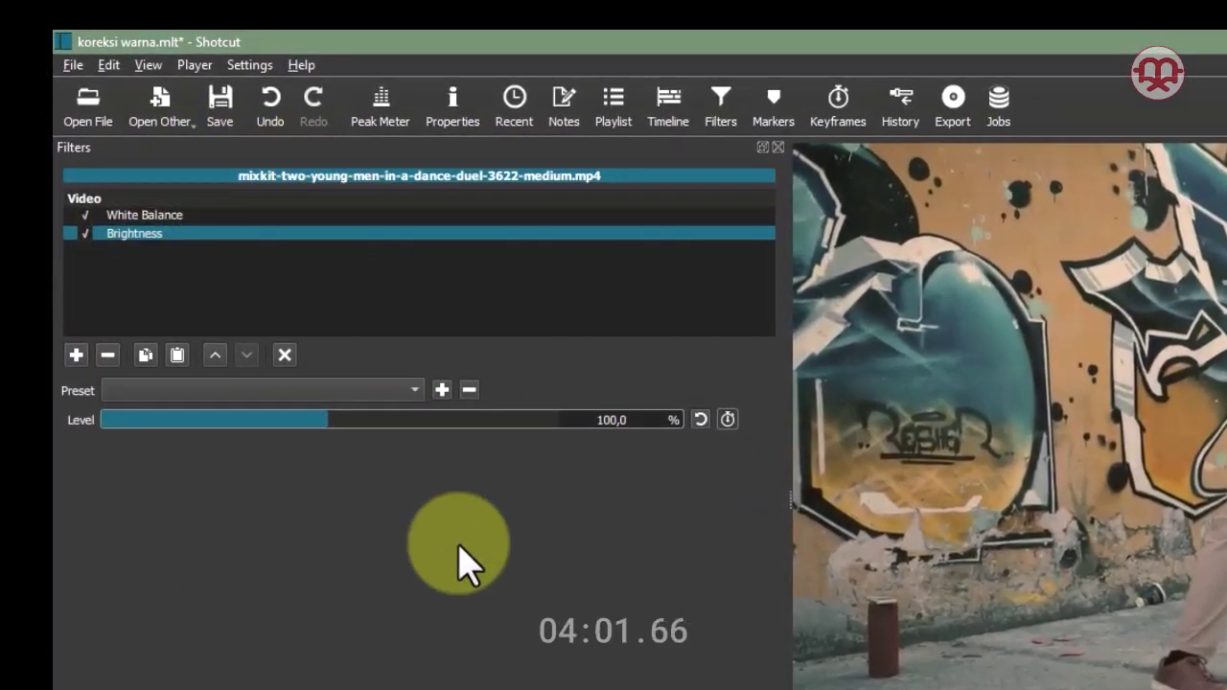
- Lower the Brightness level of the second segment, settling on 90 %
click(309, 419)
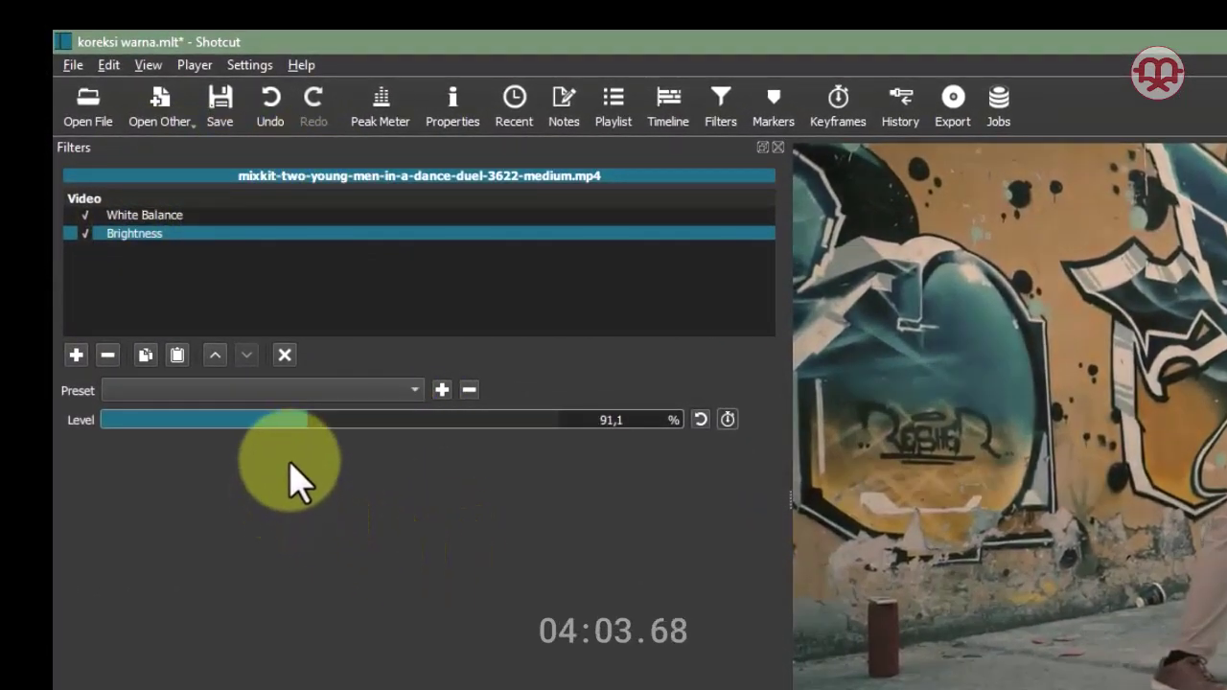
click(307, 419)
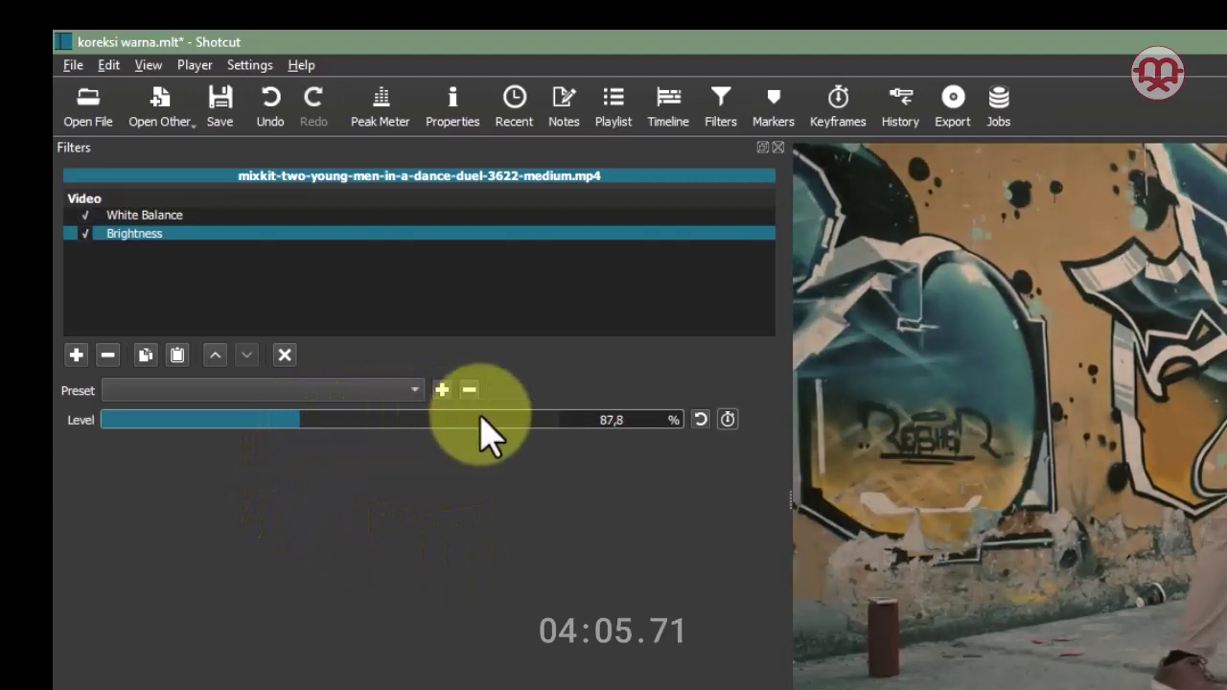
drag(627, 419, 581, 419)
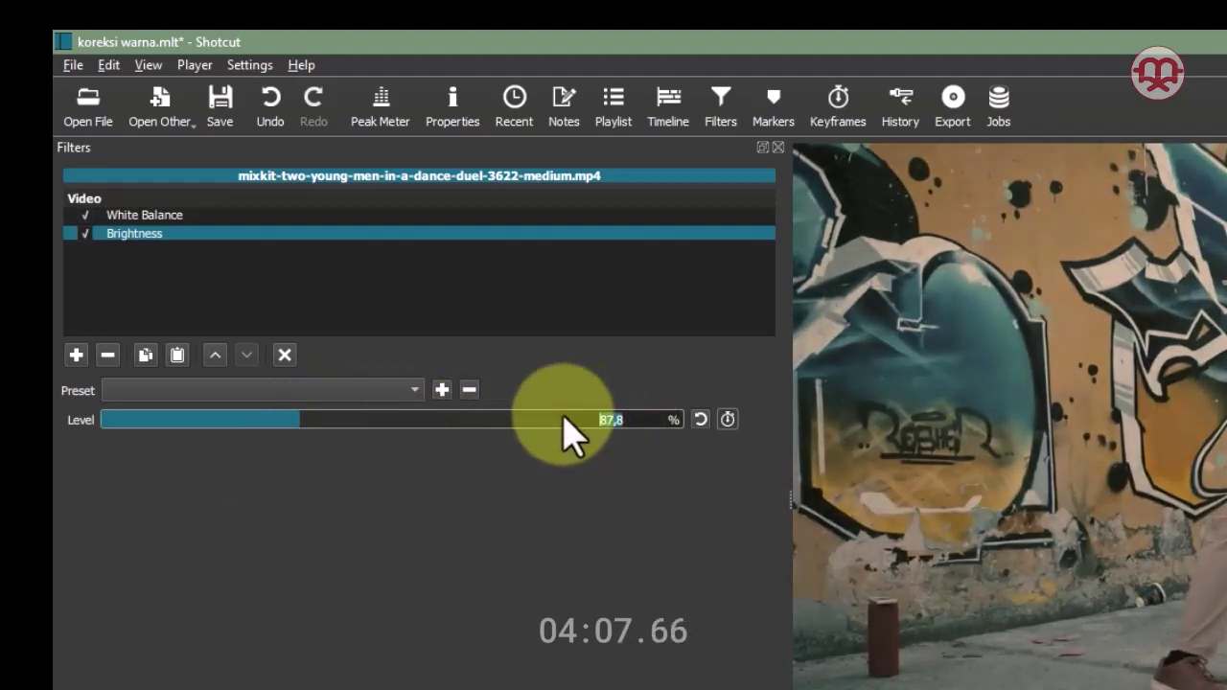
text(90)
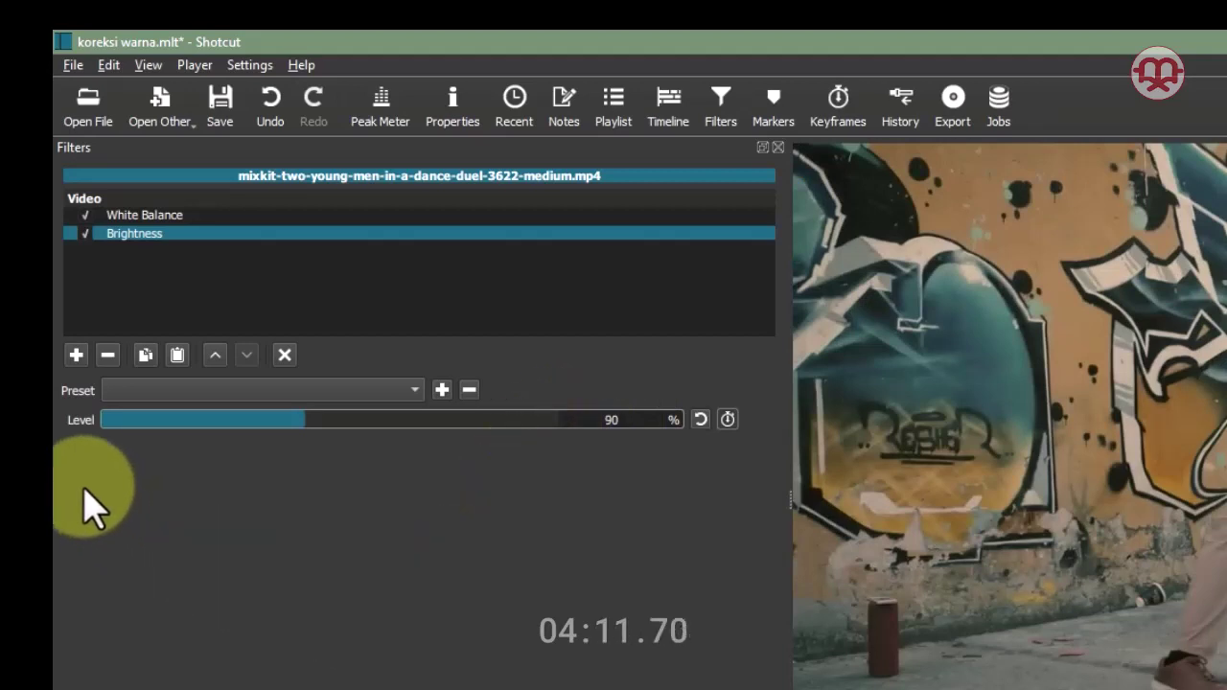
- Add a Contrast filter to the second segment after White Balance and Brightness
click(76, 352)
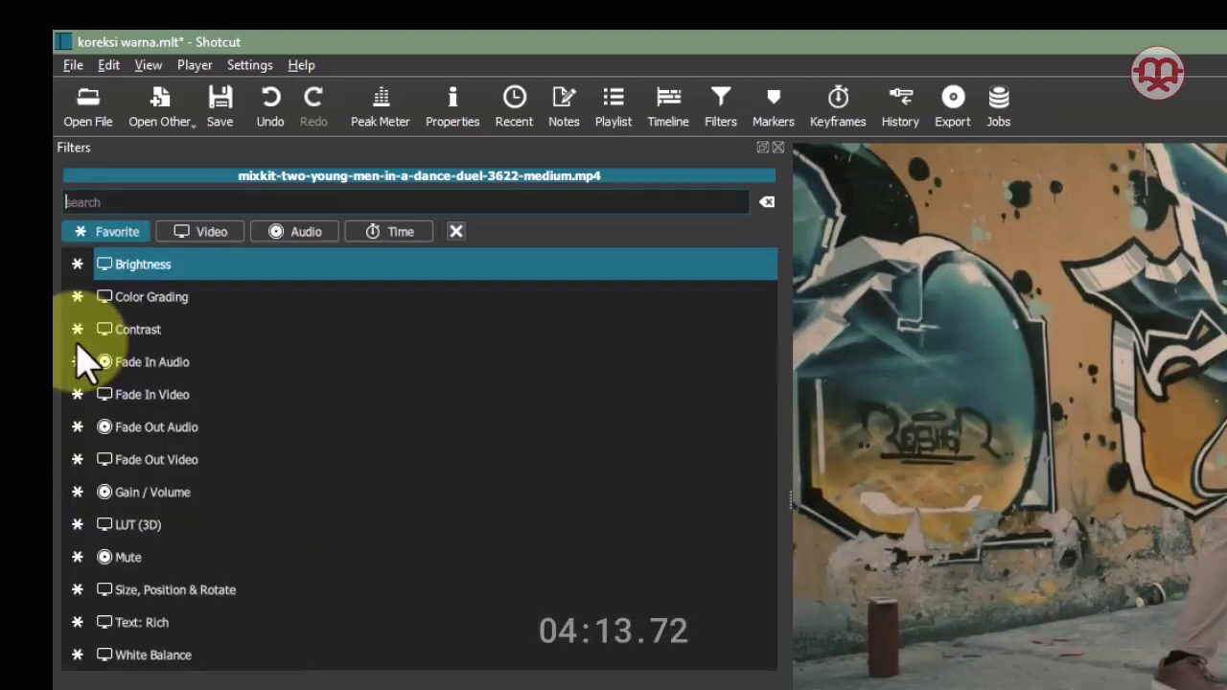
text(c)
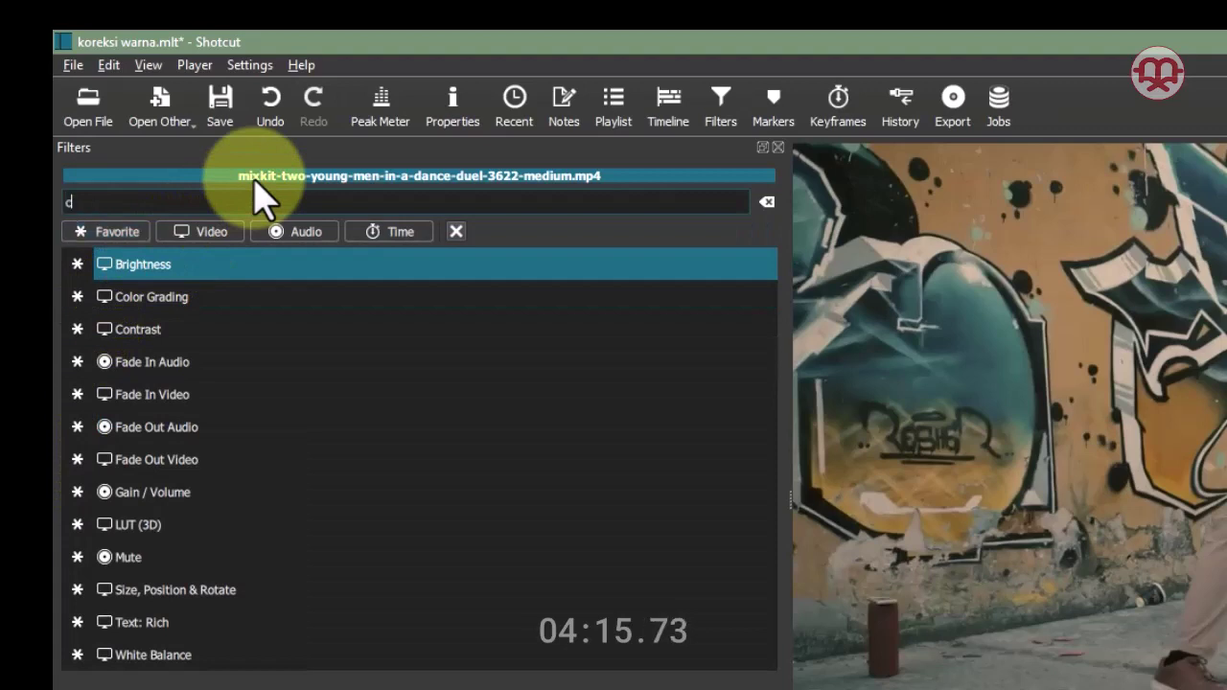
text(ontras)
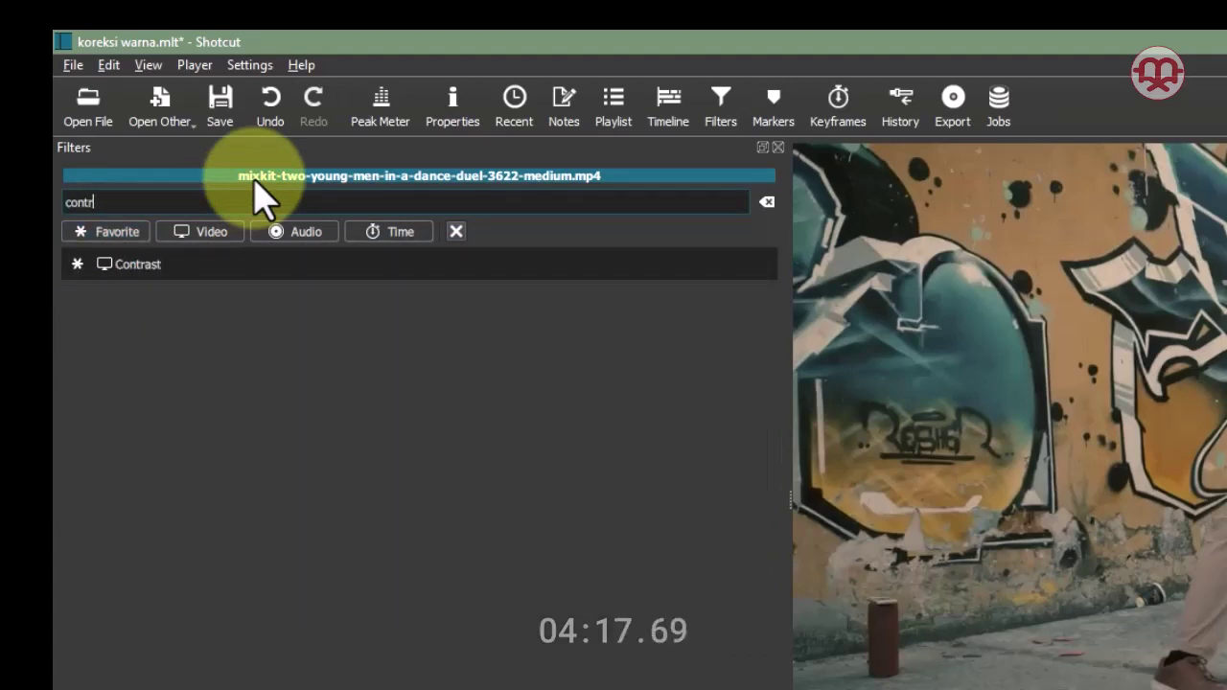
click(156, 266)
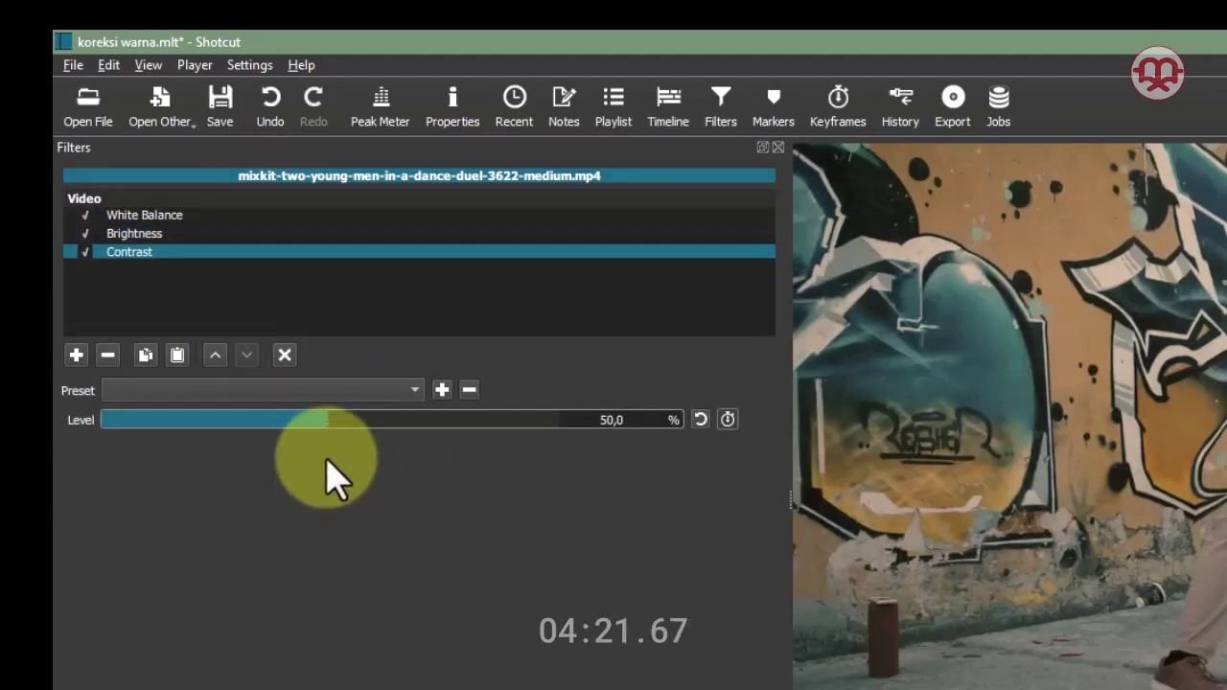
- Try a reduced Contrast level, reset it, and set the second segment's contrast to 61 %
drag(329, 414, 314, 450)
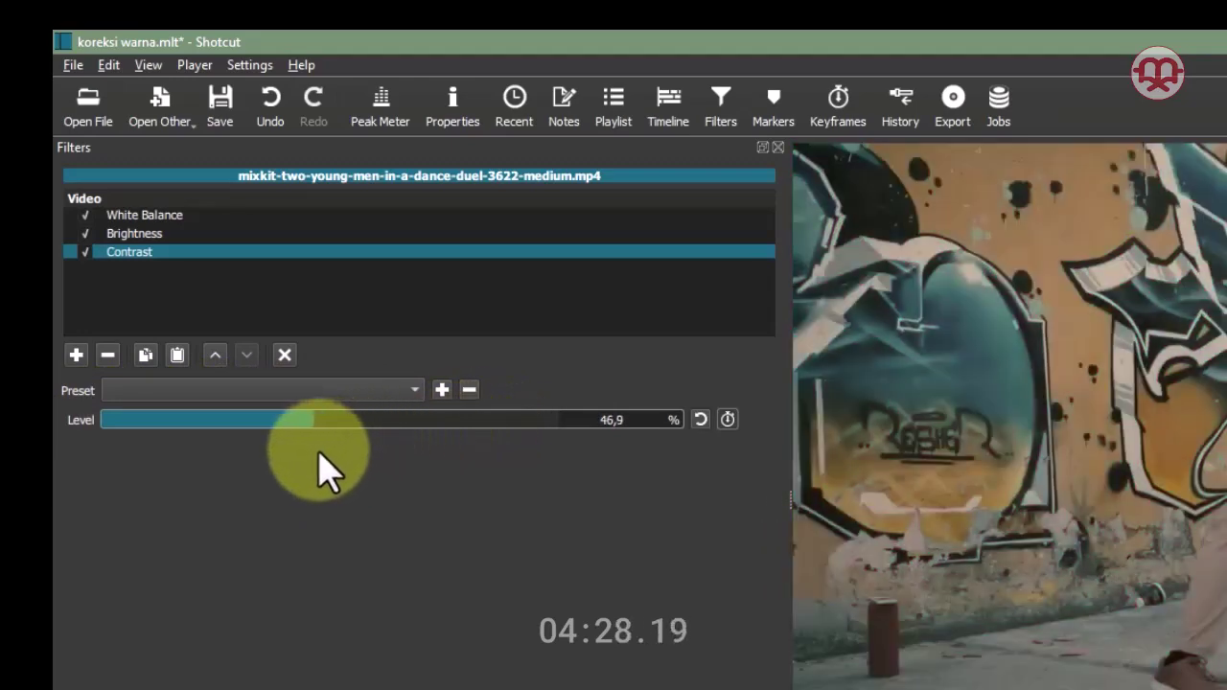
click(701, 419)
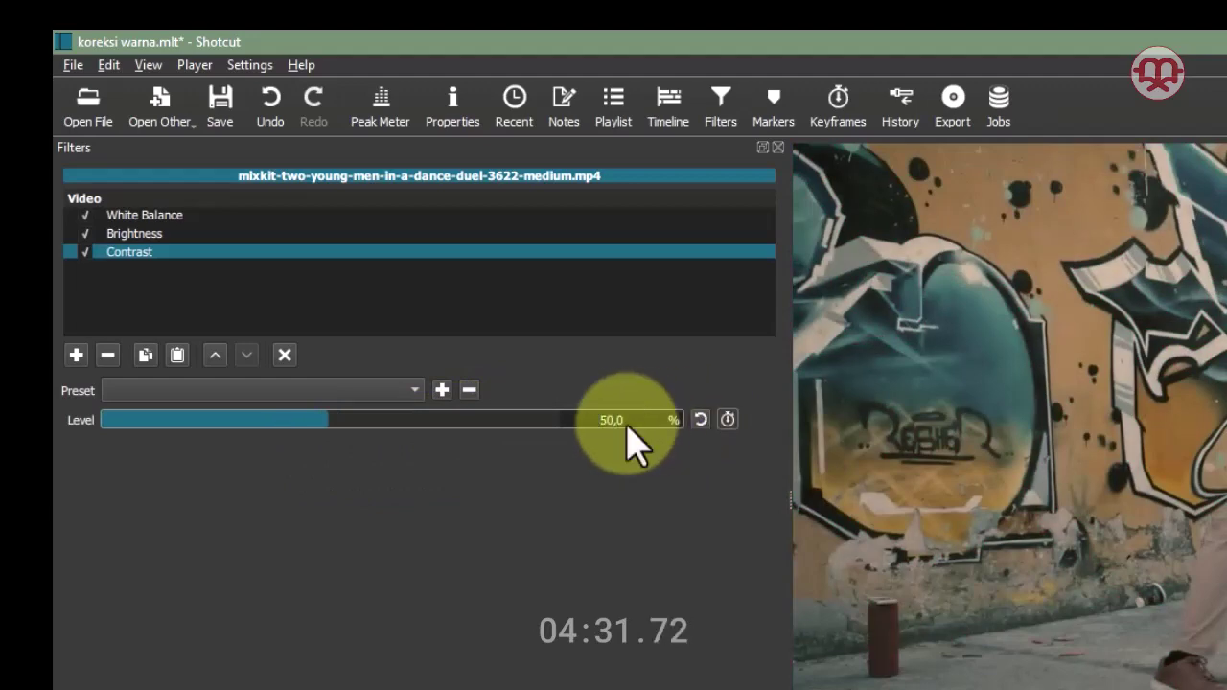
drag(627, 425, 559, 428)
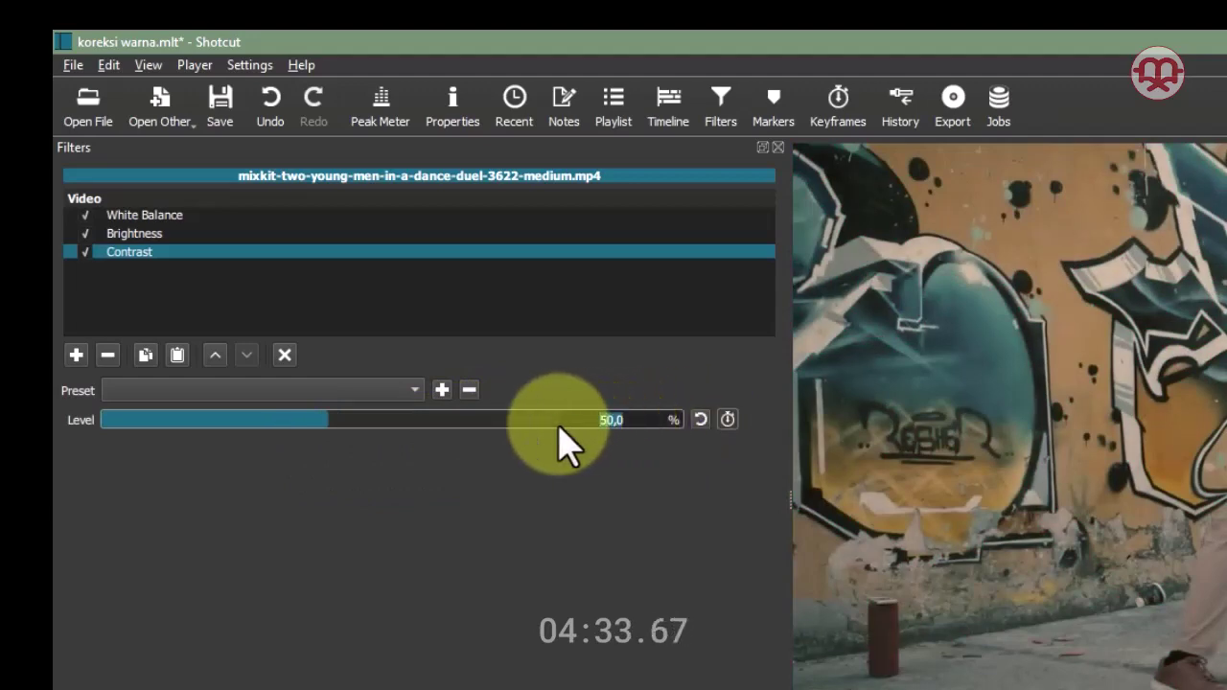
text(61)
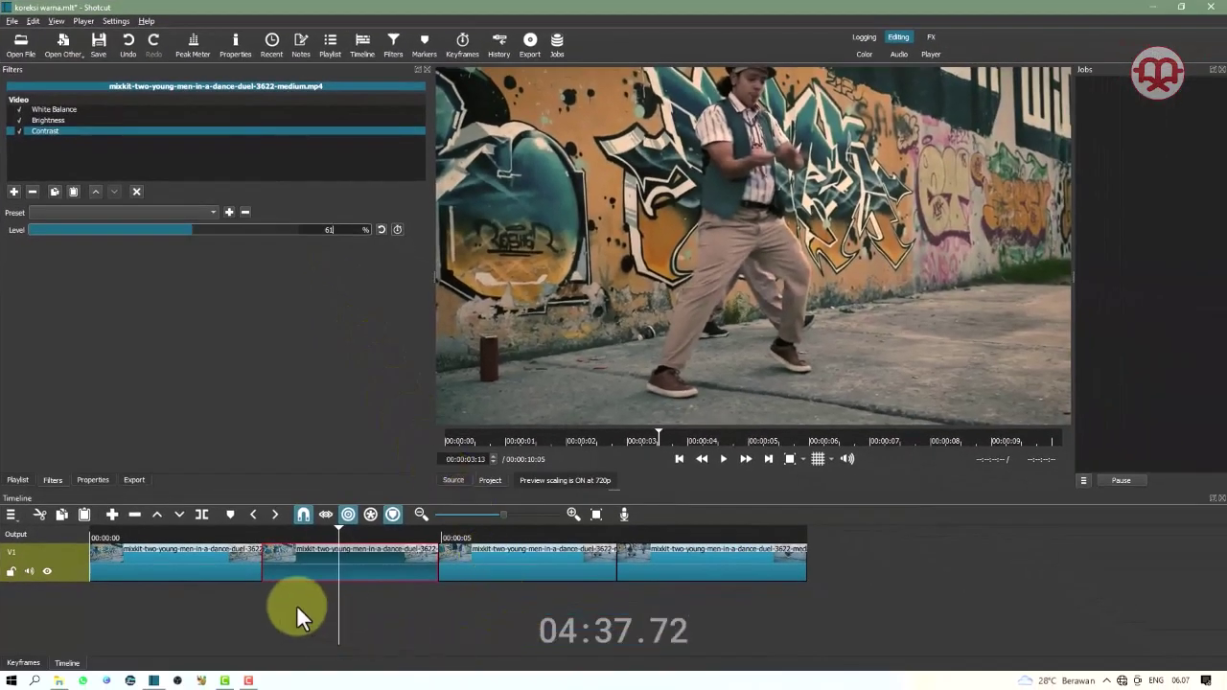
- Play the timeline from the first segment into the second to compare the original with the corrected footage
mouse_move(253, 573)
click(213, 542)
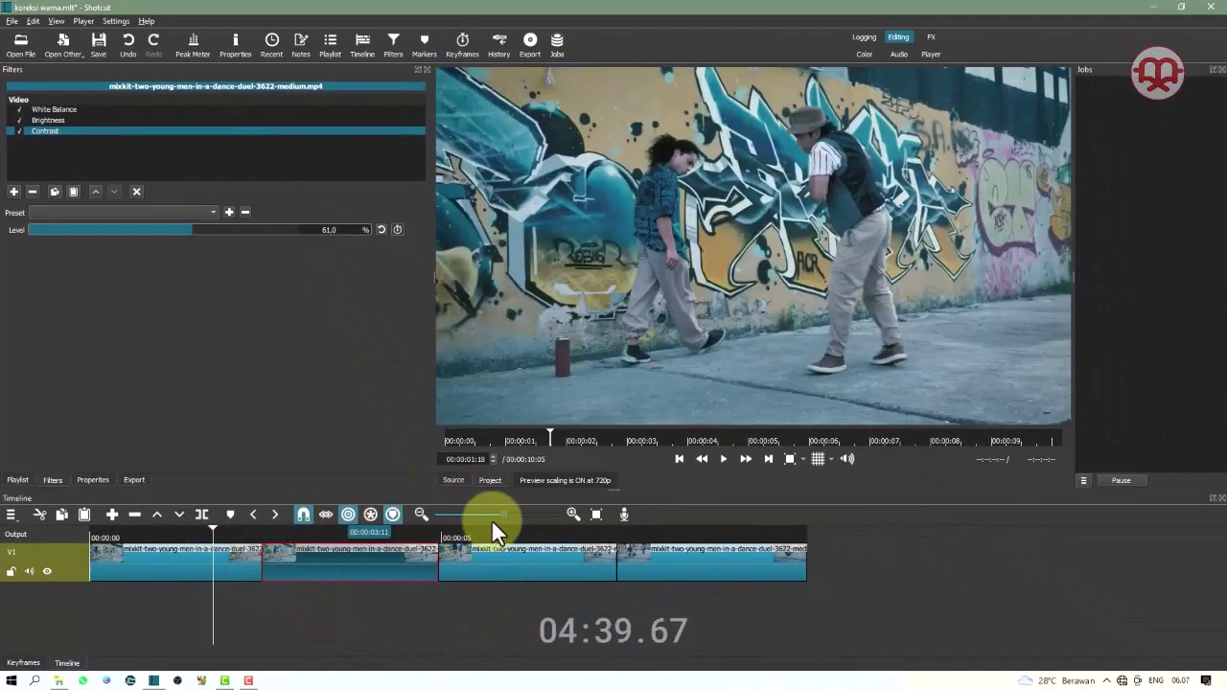
click(721, 458)
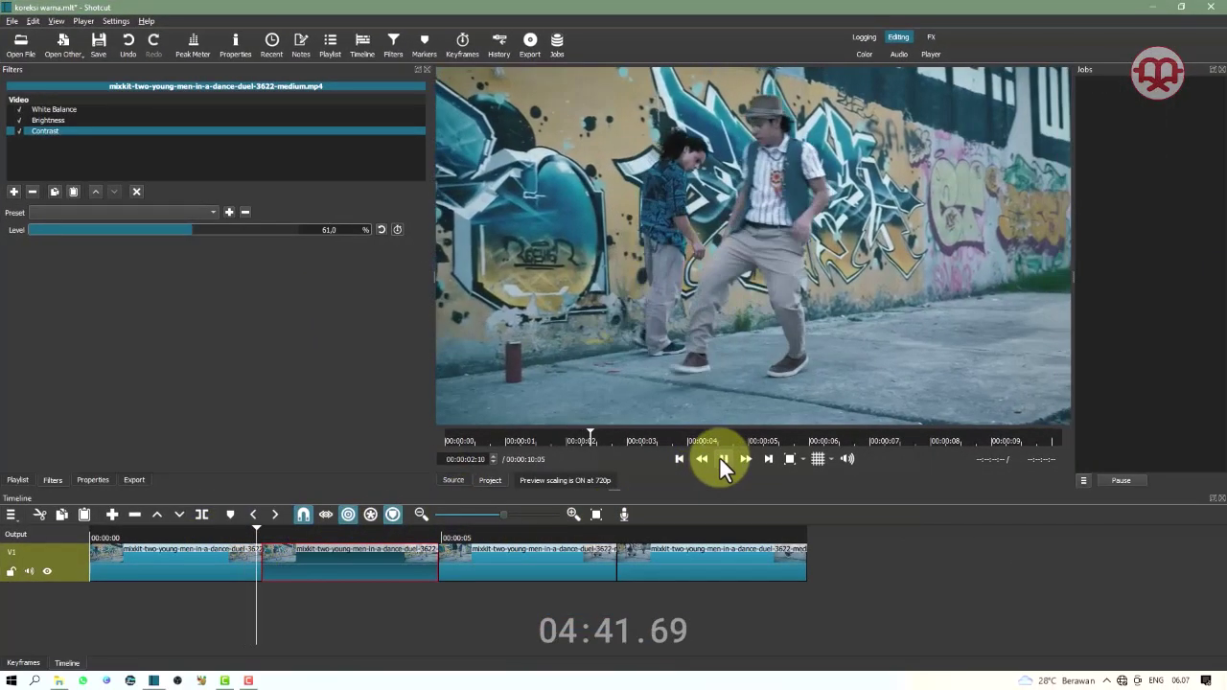
click(719, 457)
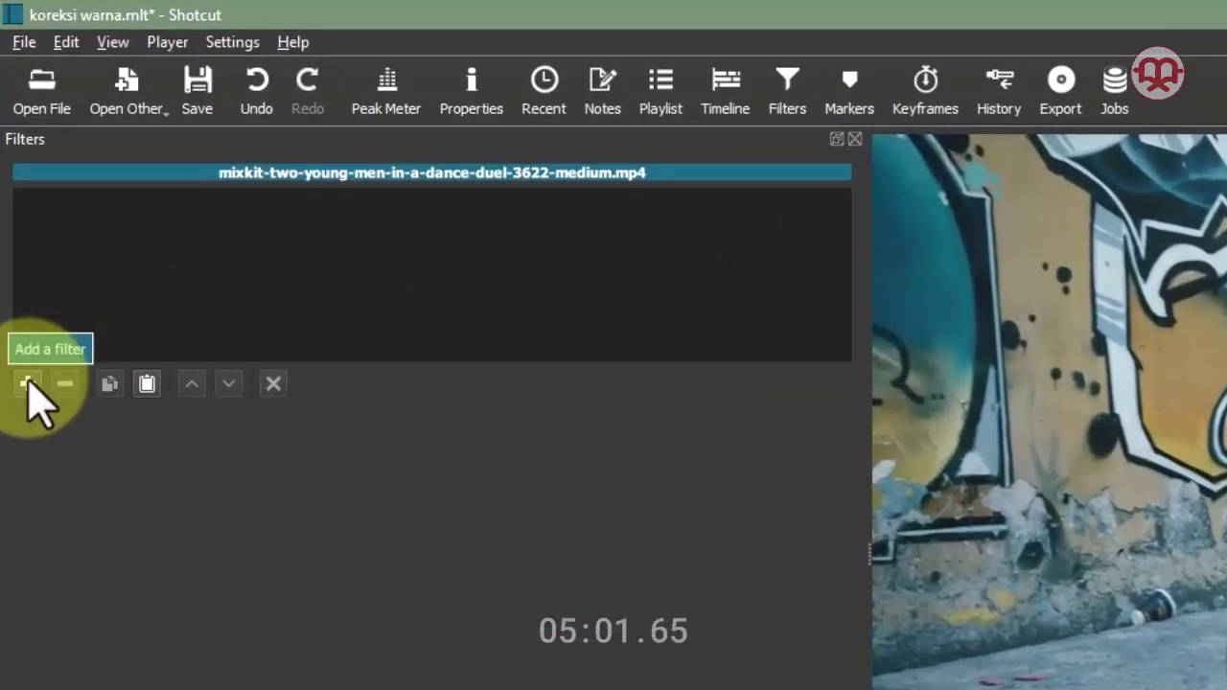
- Add a Color Grading filter to the third segment
click(28, 383)
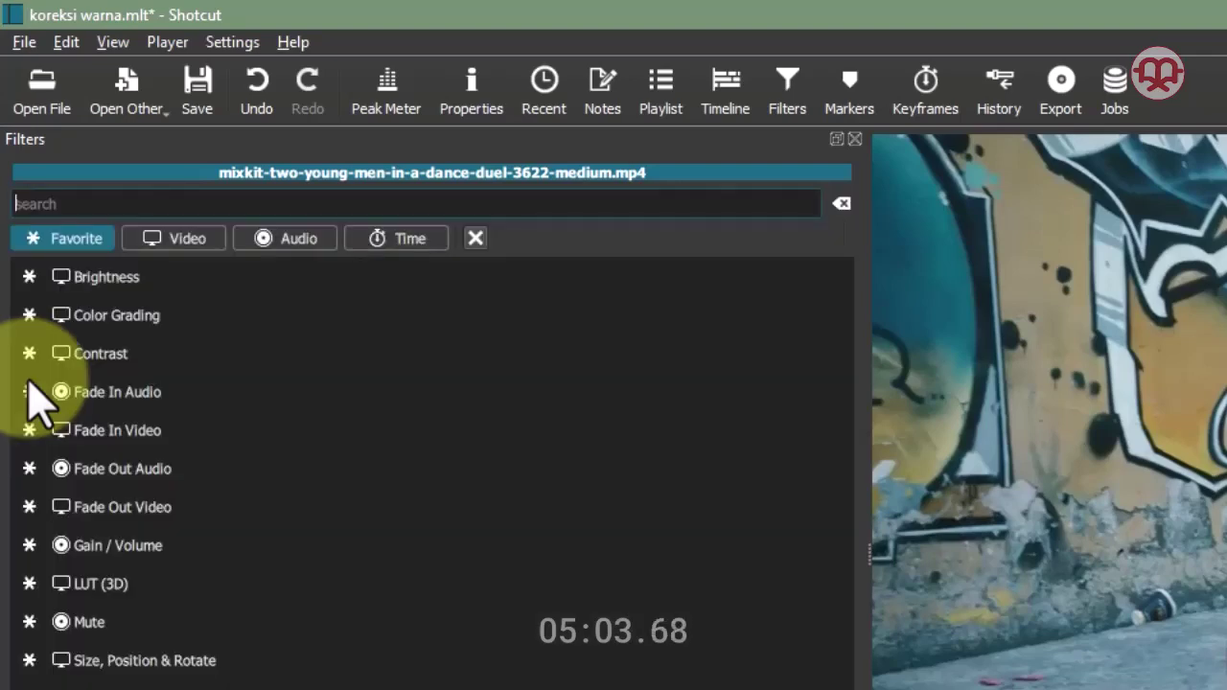
text(color)
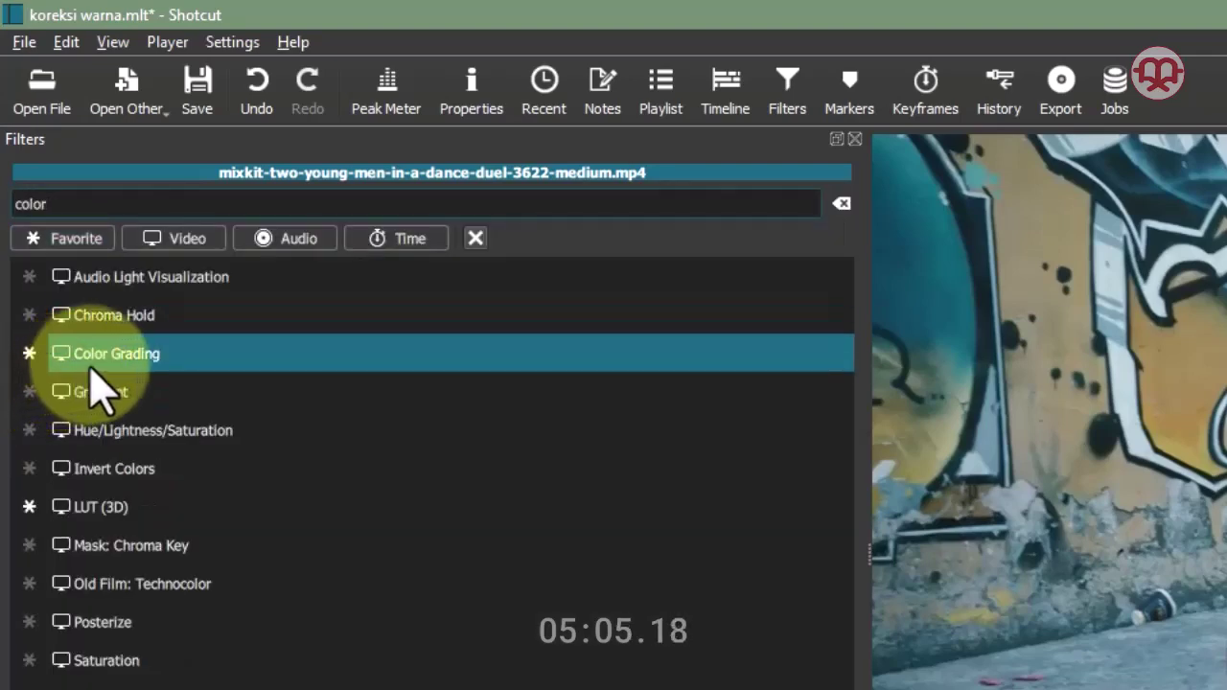
click(151, 362)
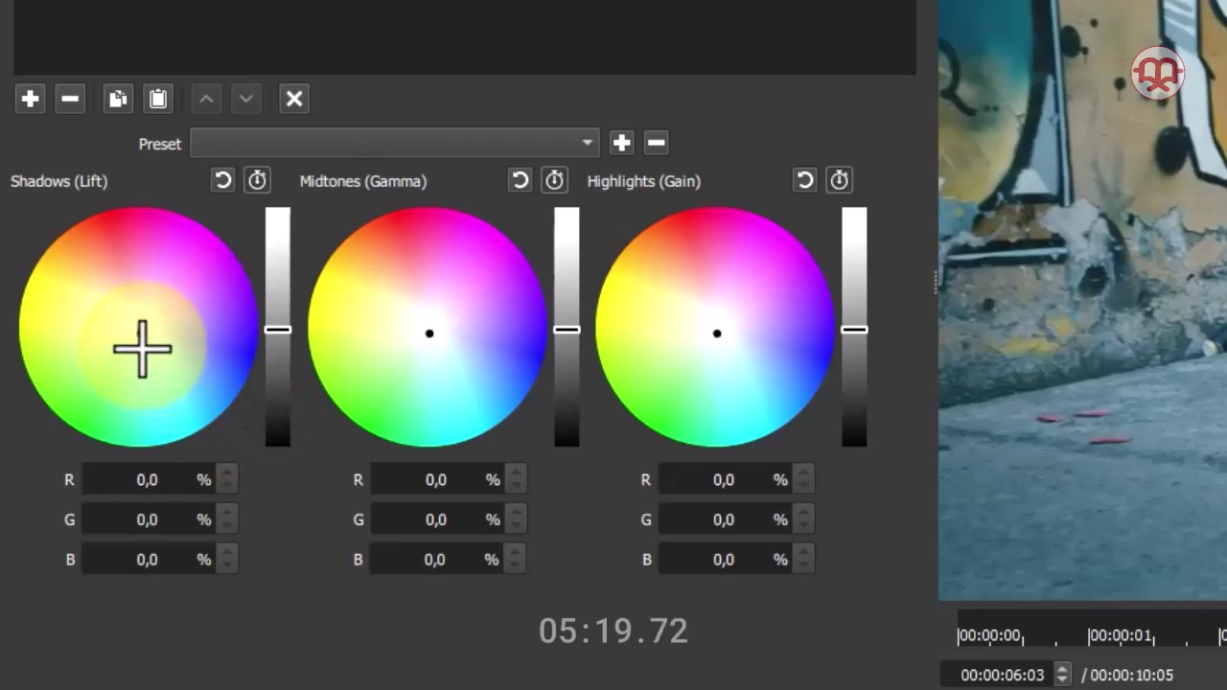
- Shift the third segment's shadows to R -39.0 %, B -0.8 % and its midtones to G -15.0 %, B -28.4 %
click(141, 349)
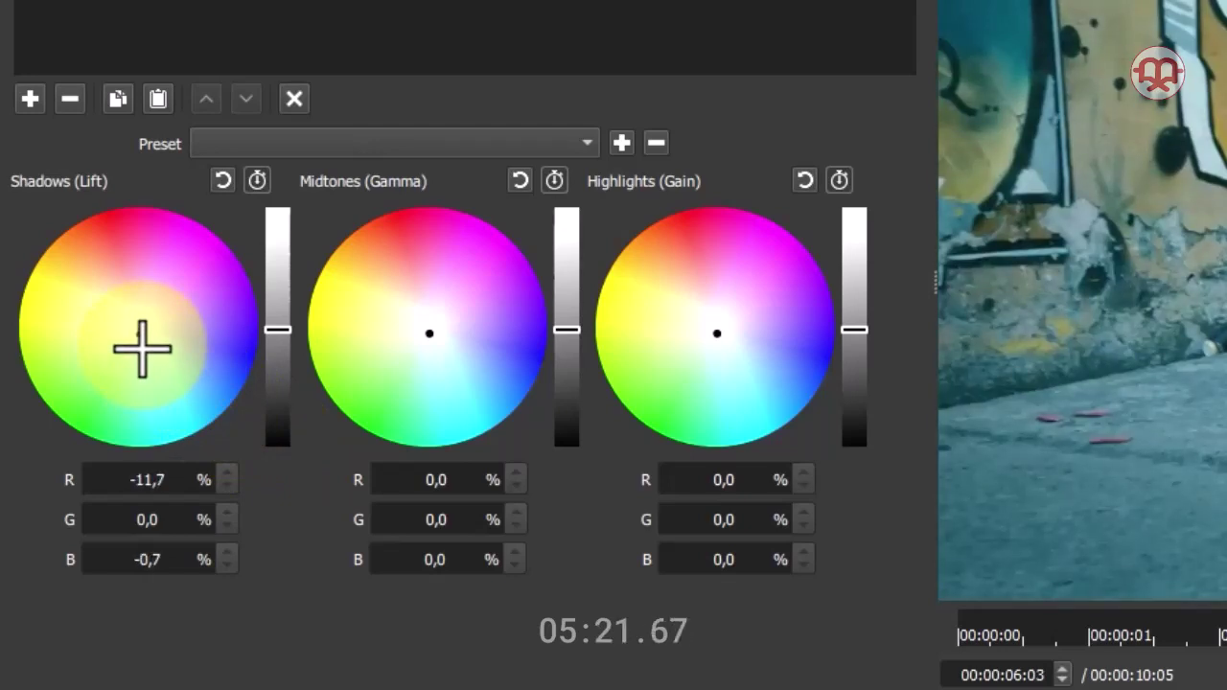
drag(142, 349, 148, 370)
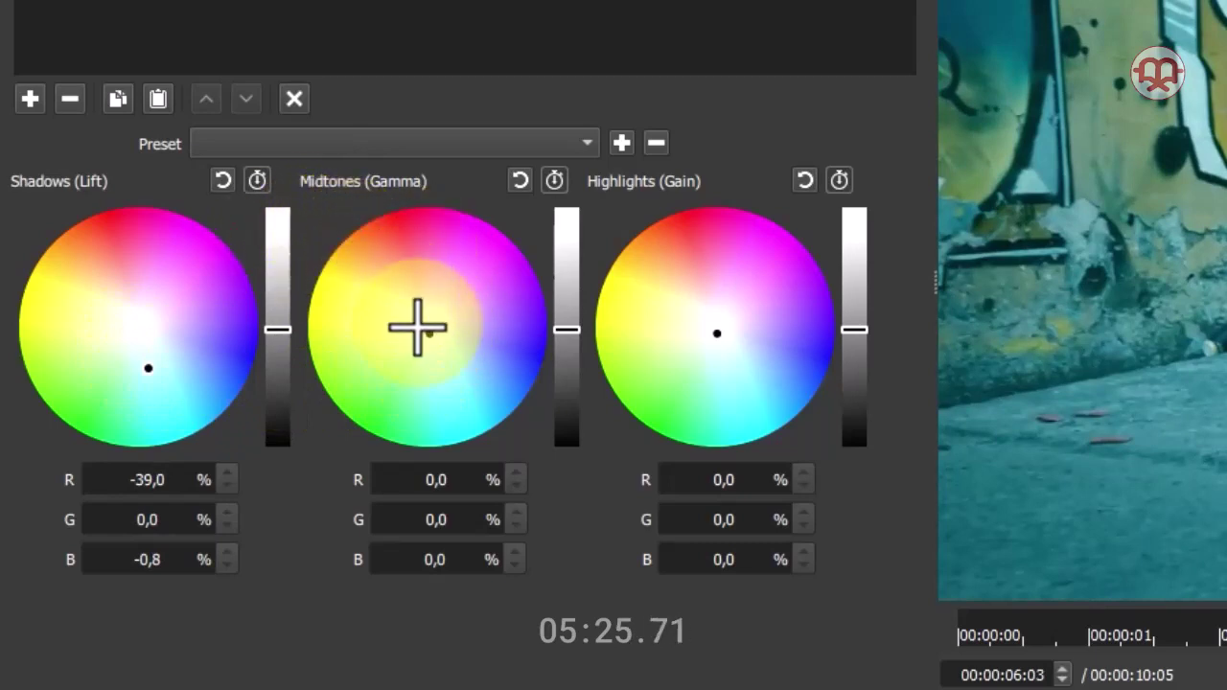
click(430, 340)
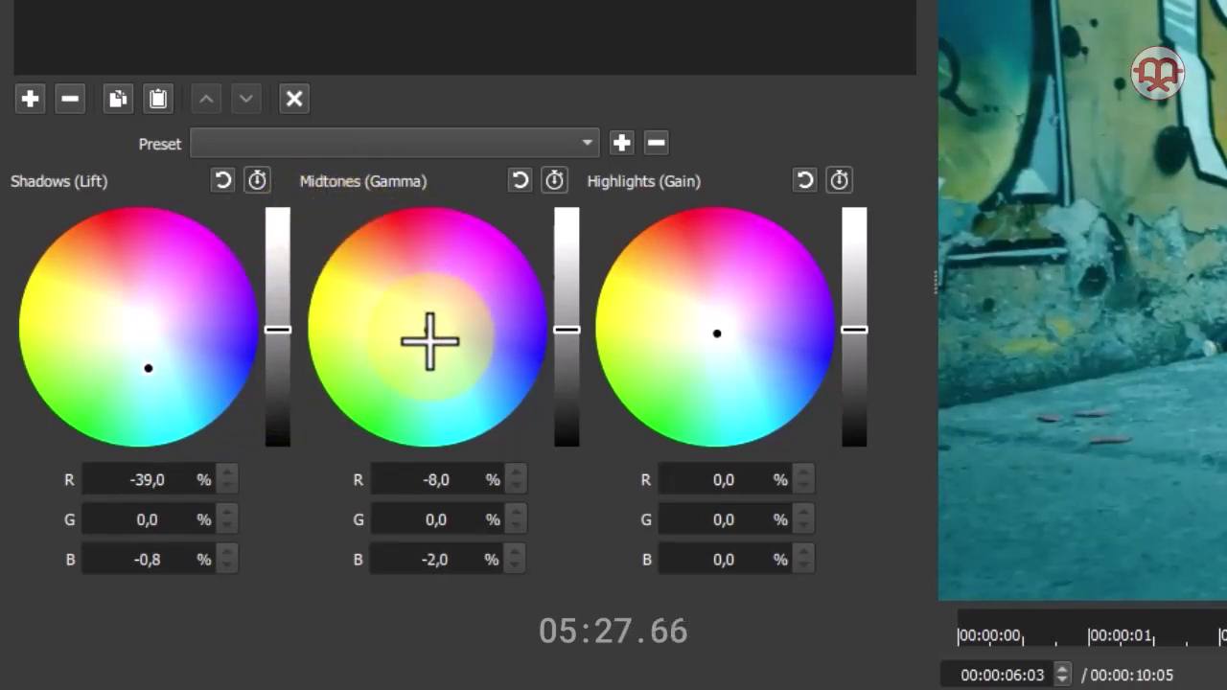
drag(429, 340, 409, 311)
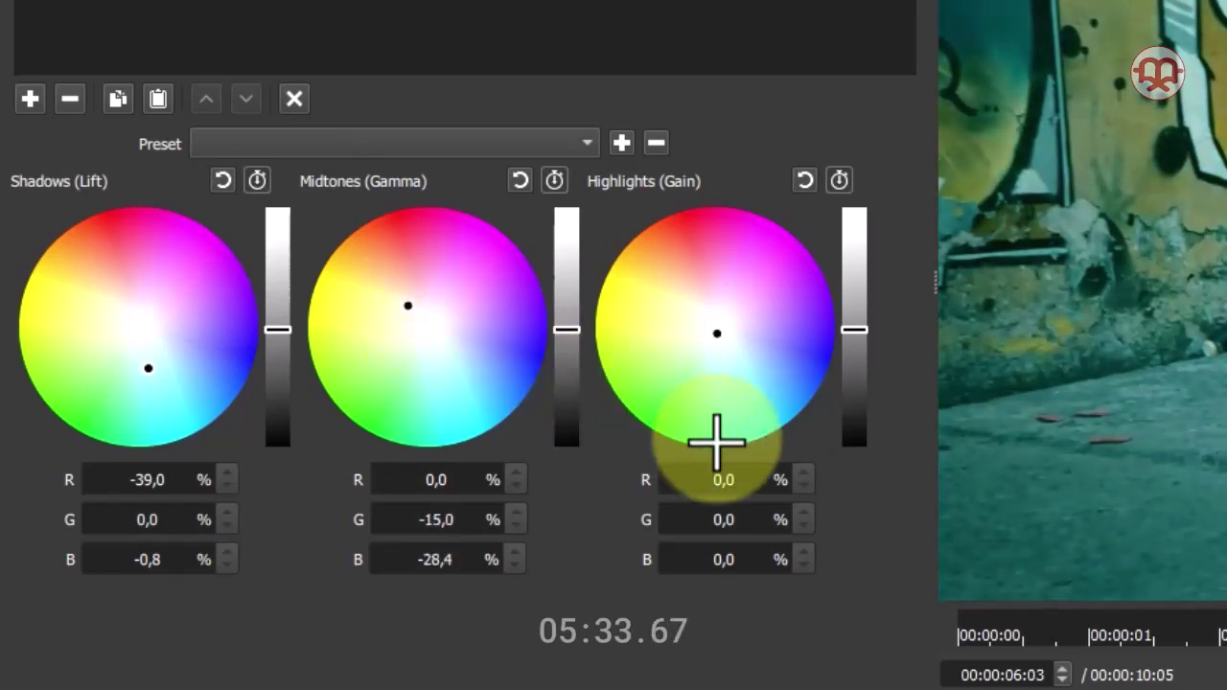
- Shift the third segment's highlights to R -1.7 %, G 4.5 %, B -18.1 %, and play back the graded result
drag(713, 338, 690, 320)
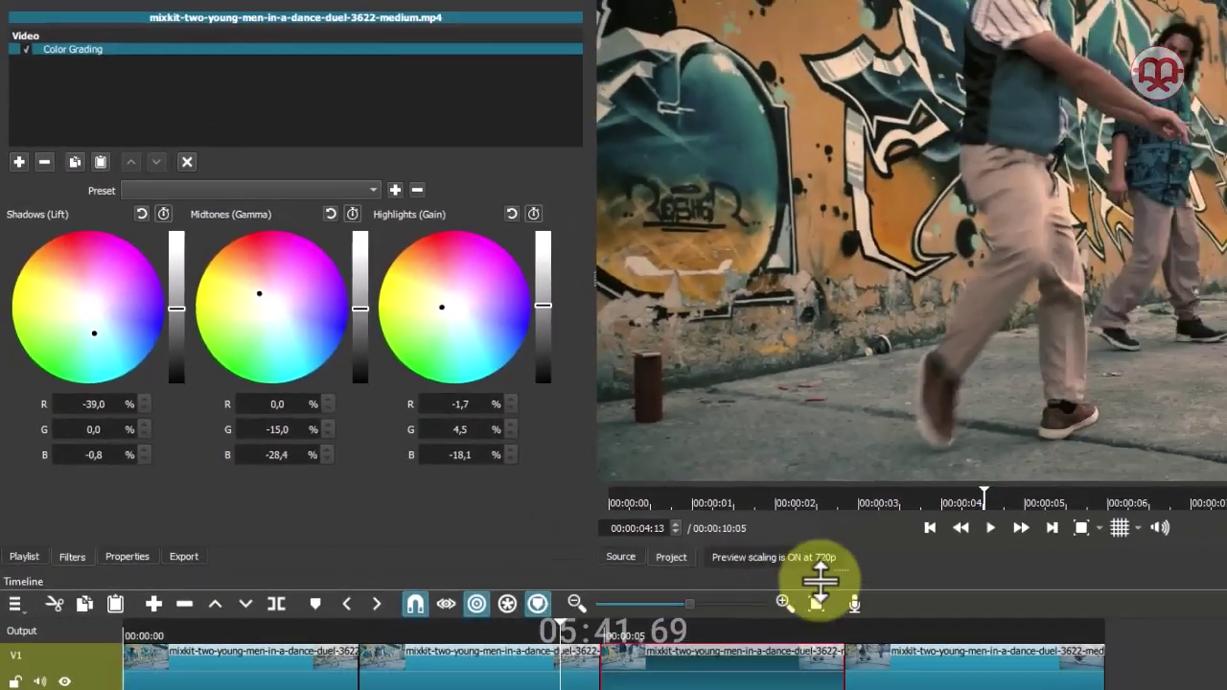
click(726, 459)
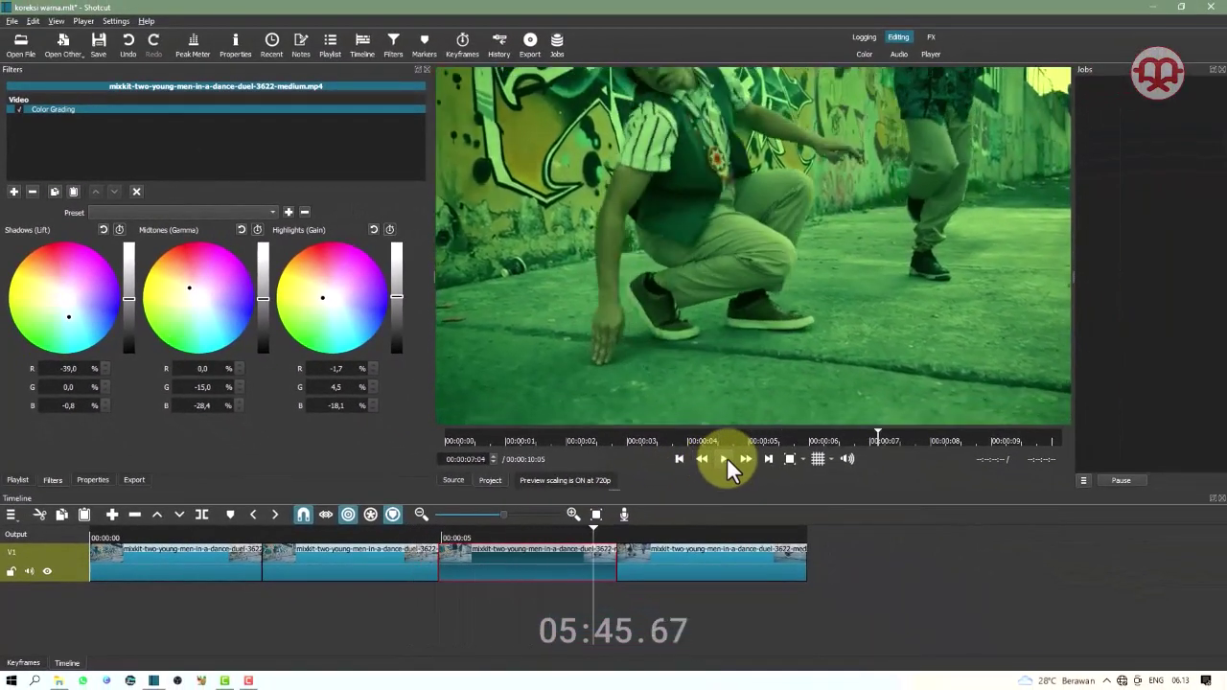
click(725, 459)
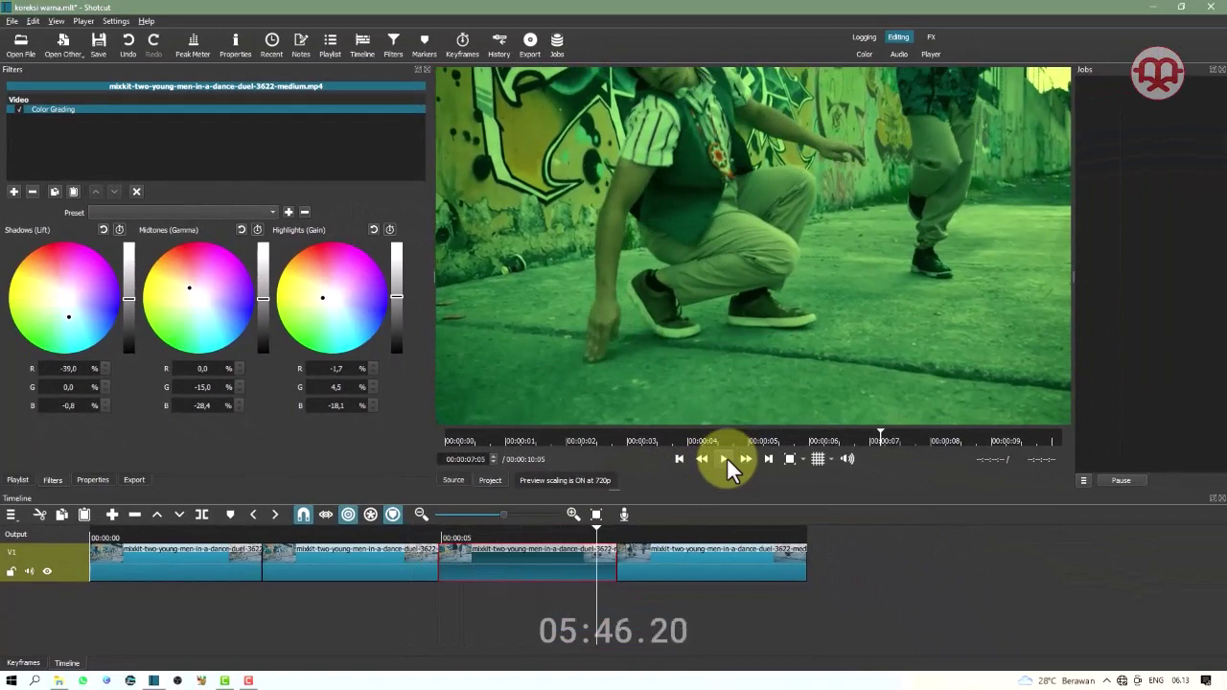
- Select the fourth segment and add a LUT (3D) filter to it
click(677, 546)
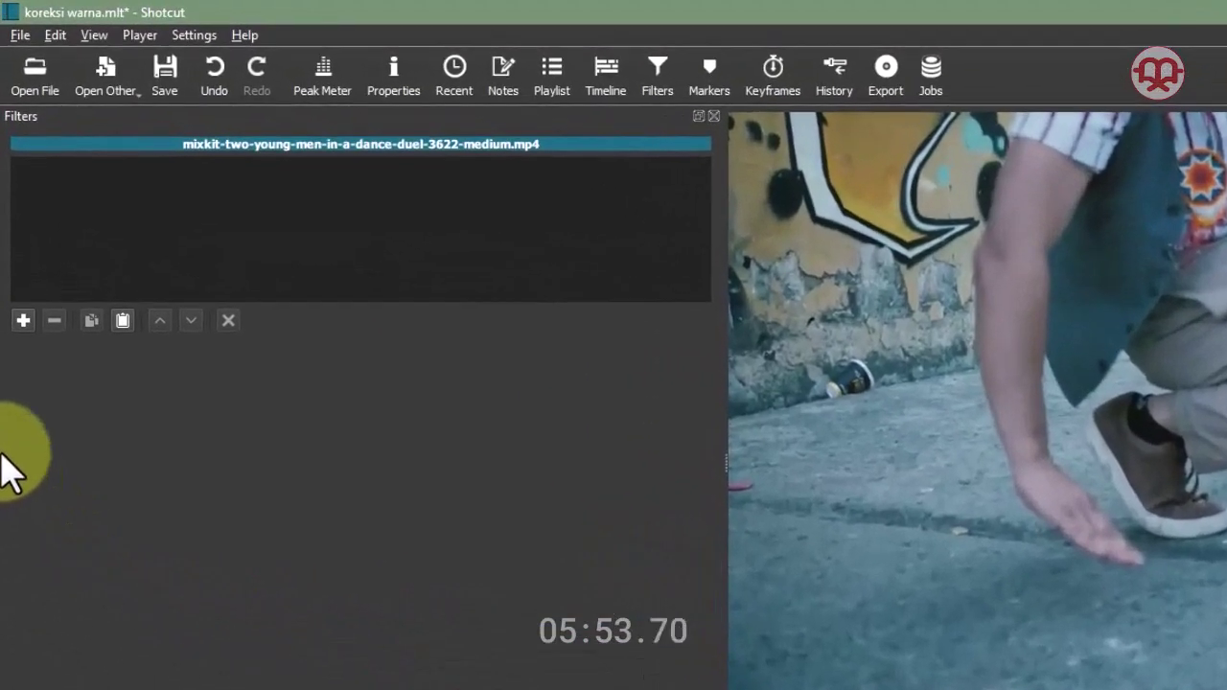
click(23, 320)
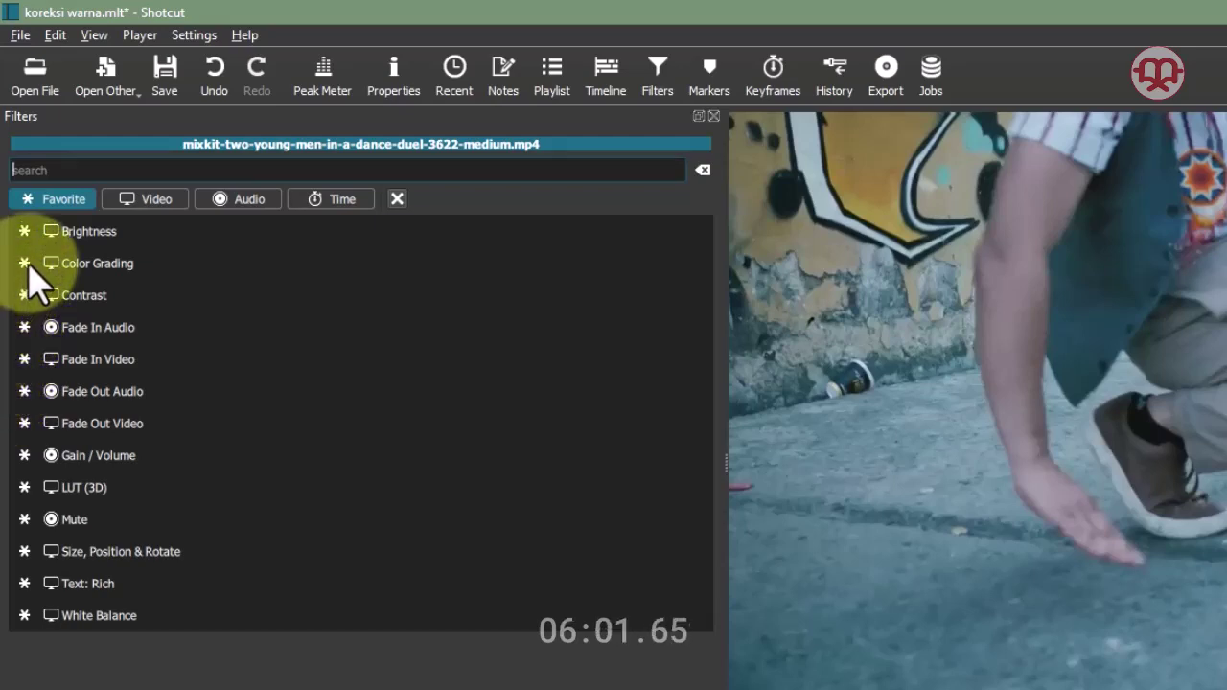
text(lu)
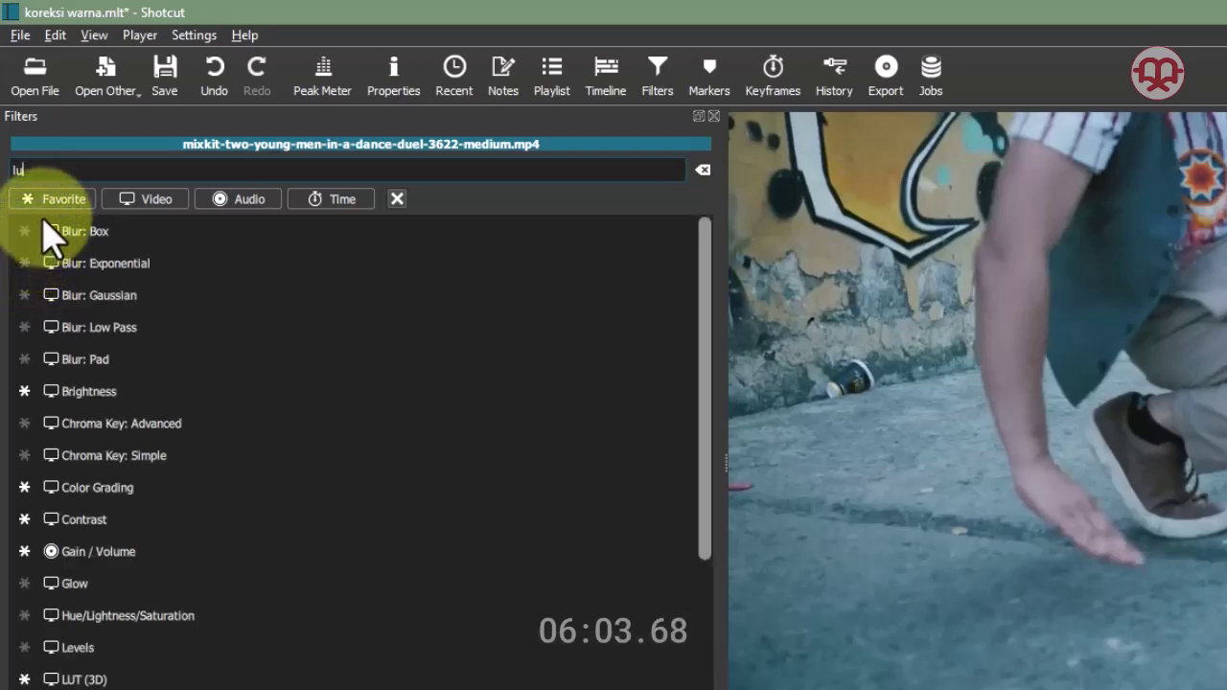
text(t)
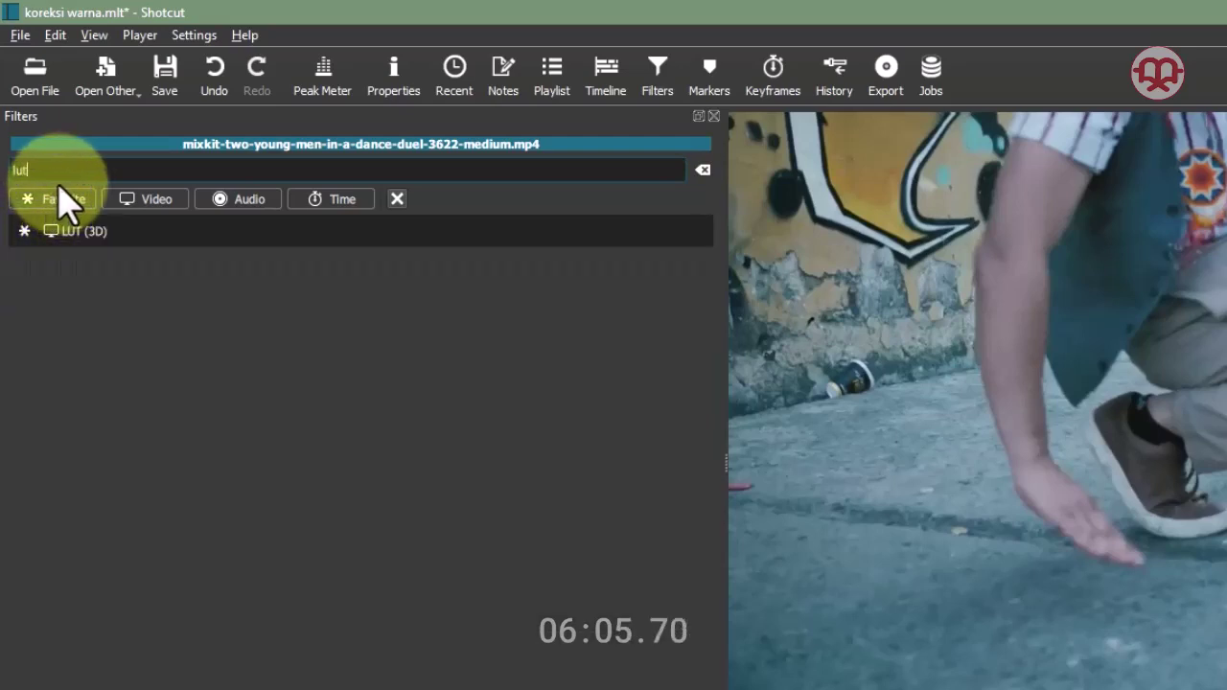
click(75, 238)
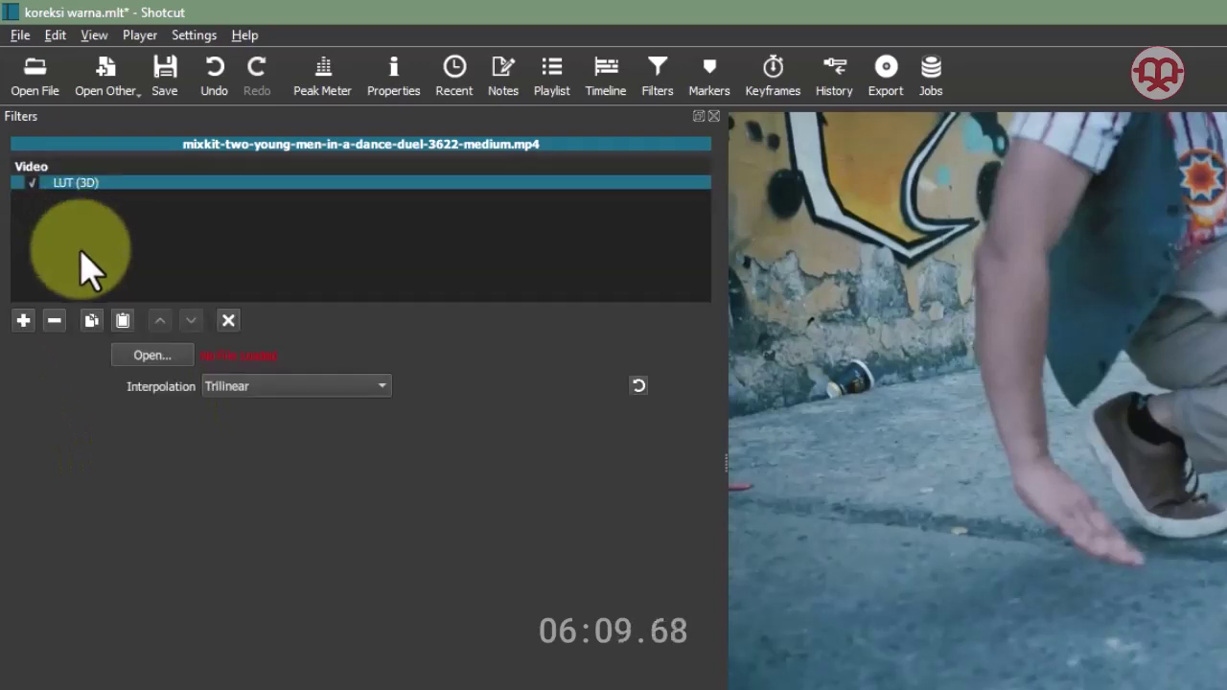
- Try Brown.cube from the FILMORA LUT folder as the fourth segment's LUT and play back the result
click(153, 355)
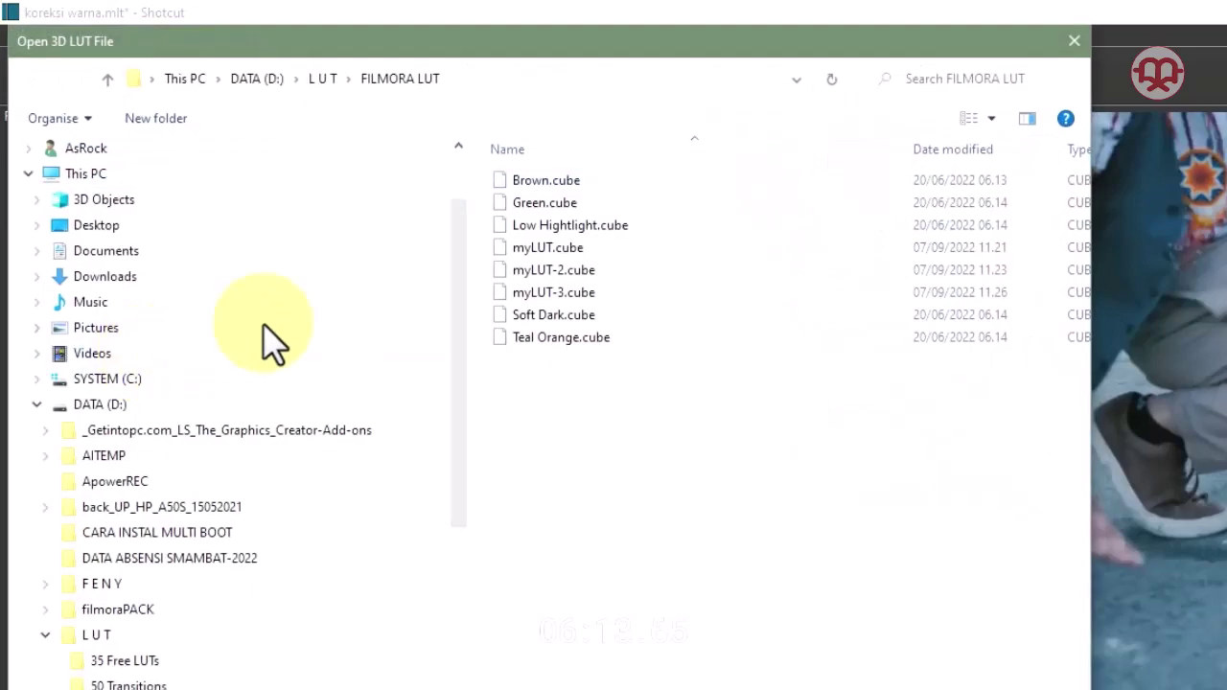
drag(646, 56, 826, 216)
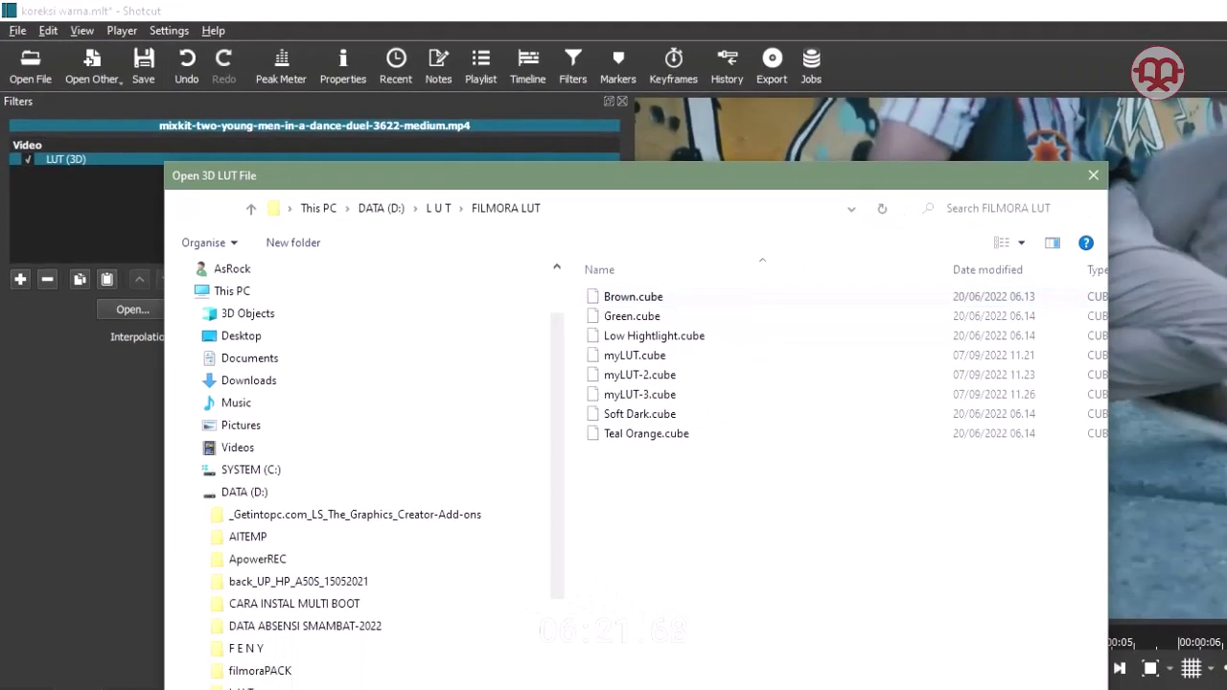
key(Return)
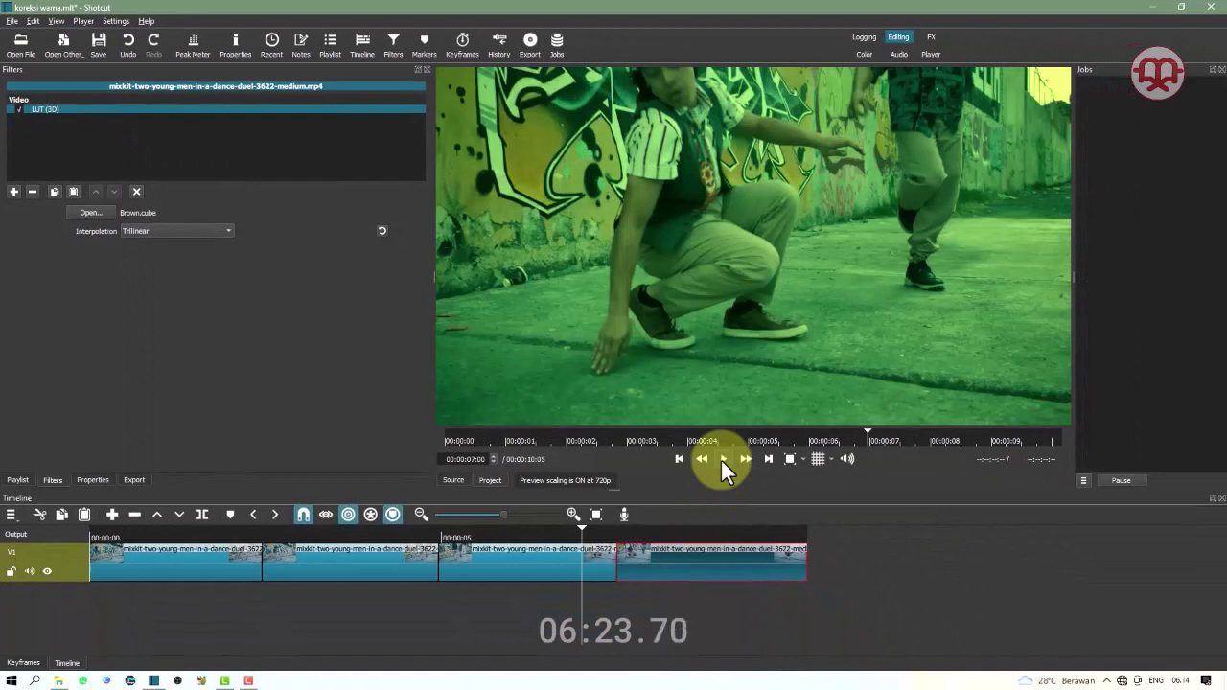
click(720, 458)
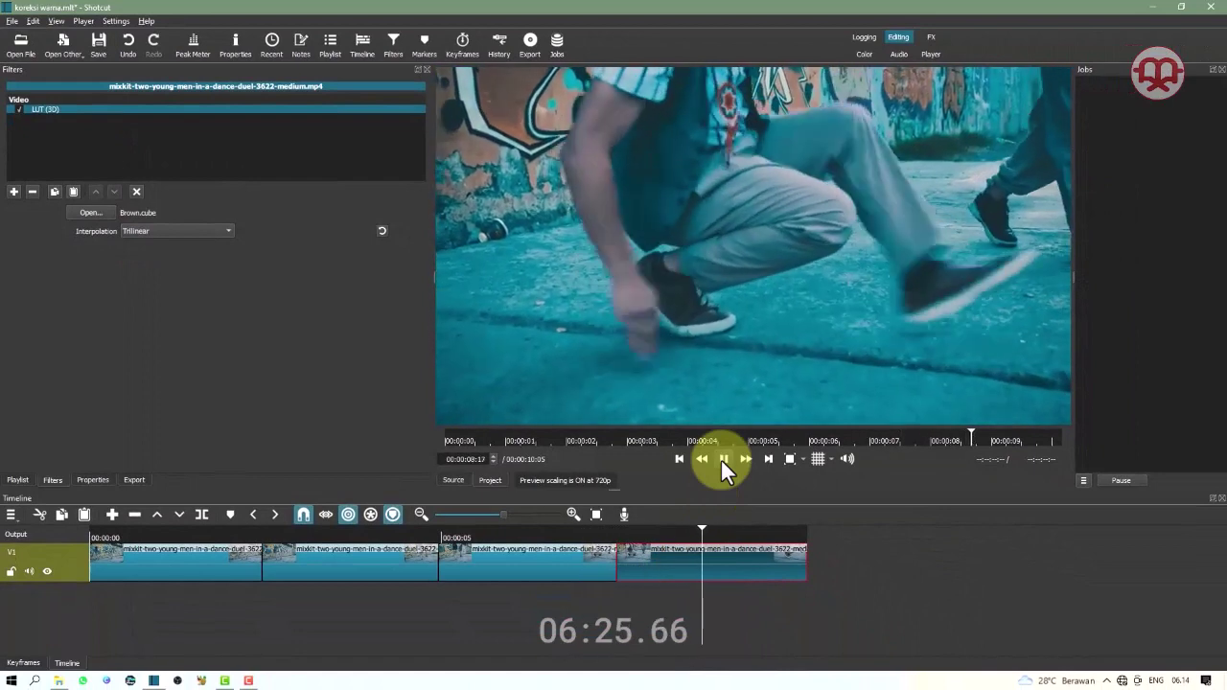
click(721, 460)
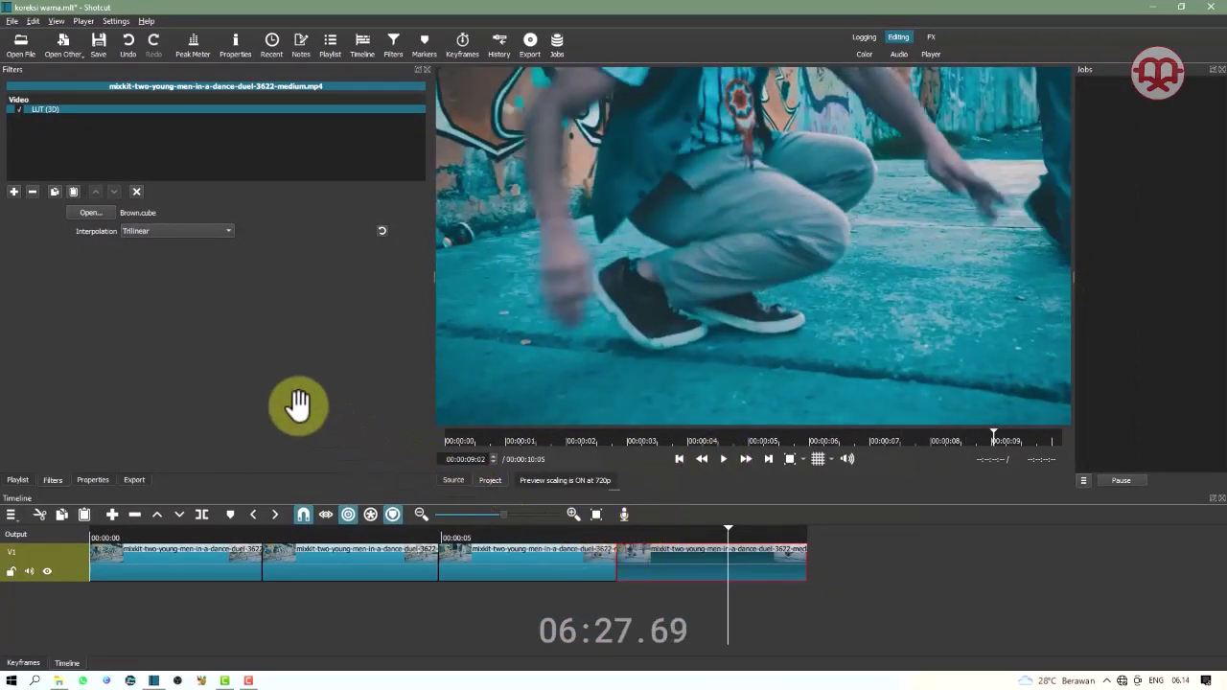
key(Page_Up)
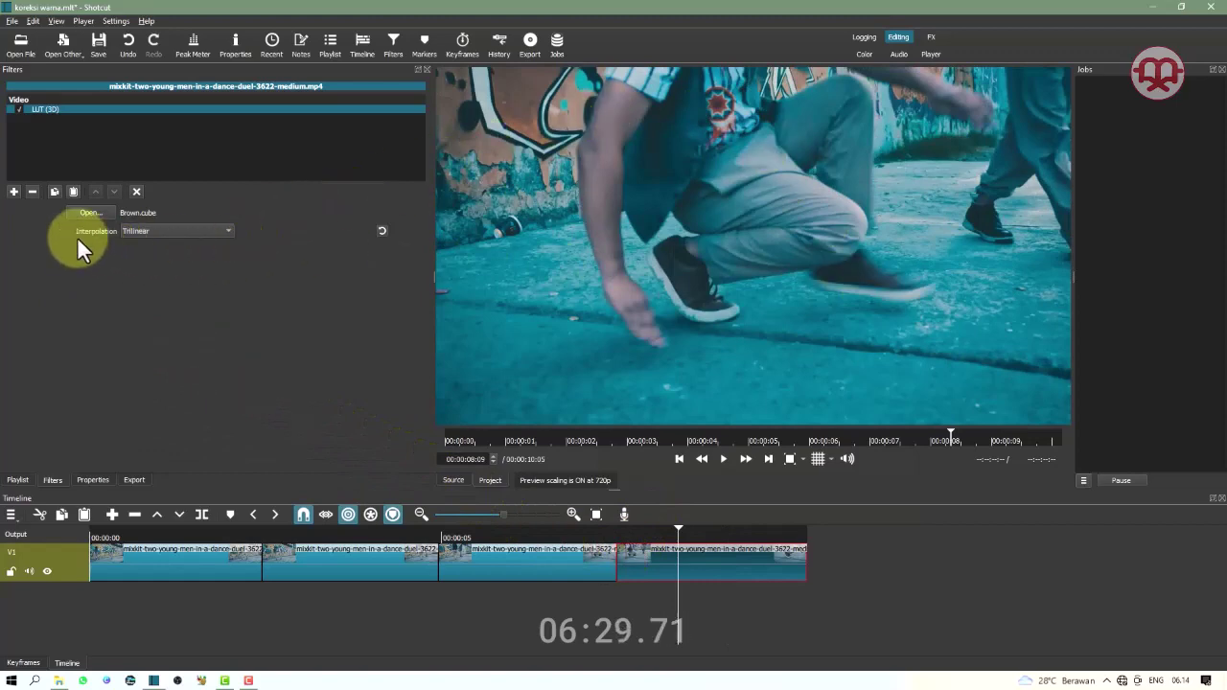
- Load Teal Orange.cube as the fourth segment's LUT and play the whole timeline from the beginning
click(95, 210)
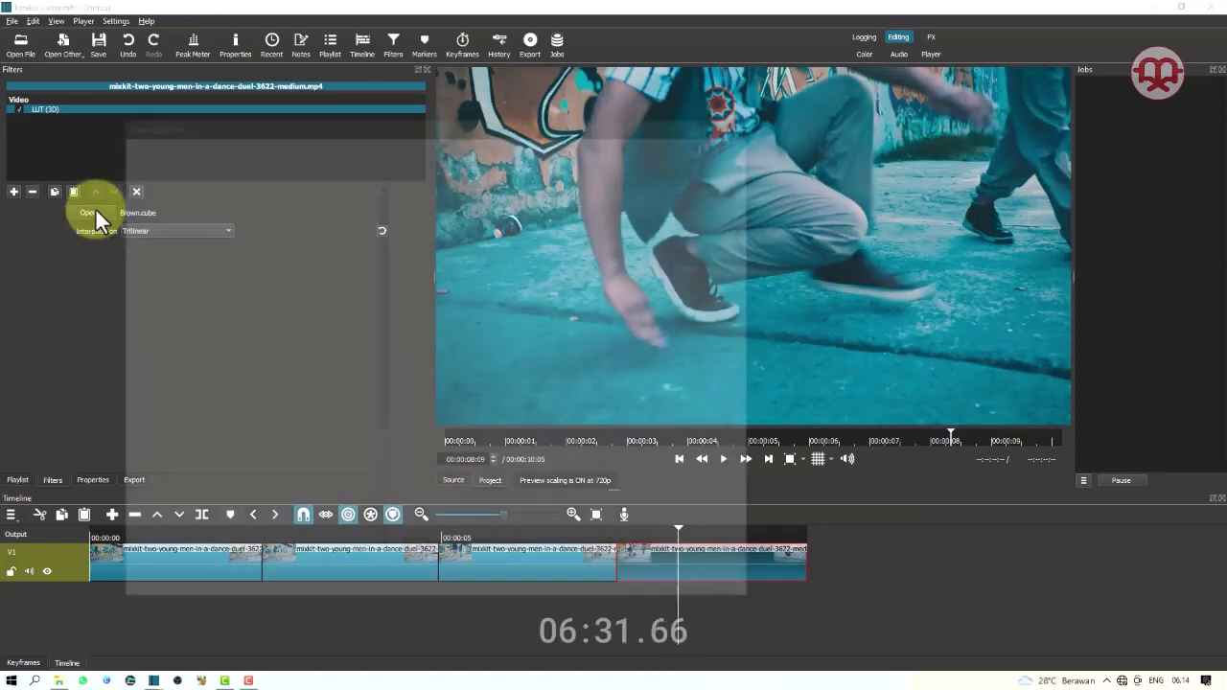
key(Escape)
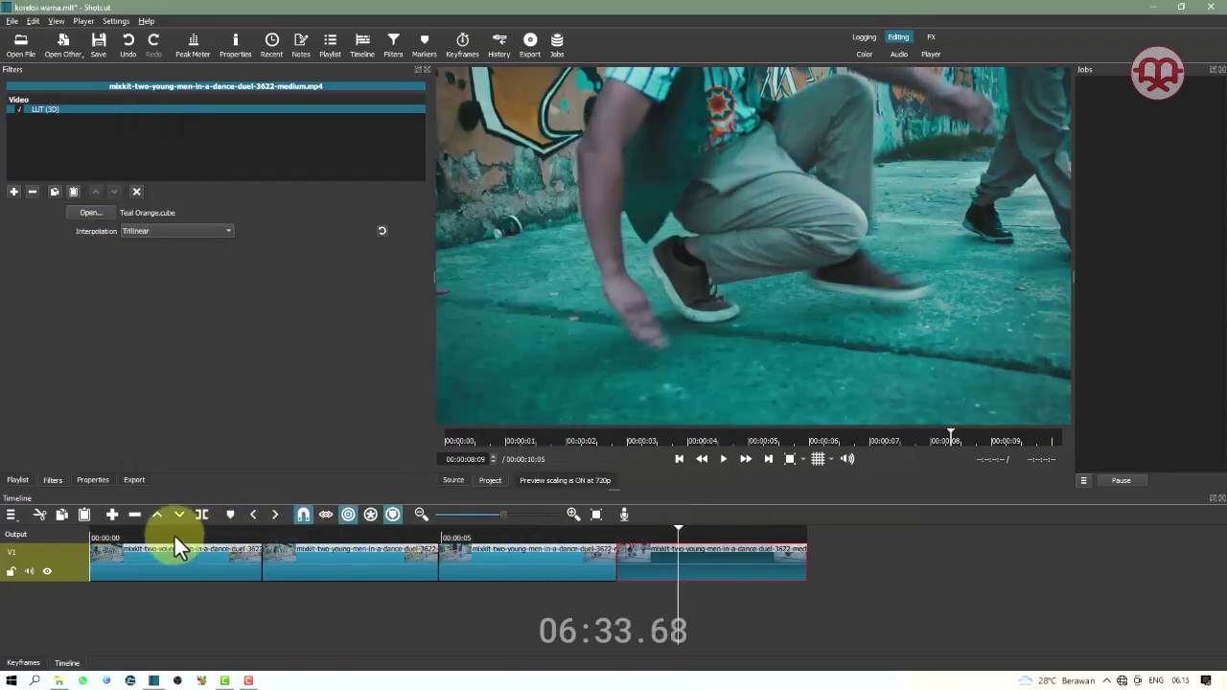
click(106, 533)
drag(106, 529, 49, 532)
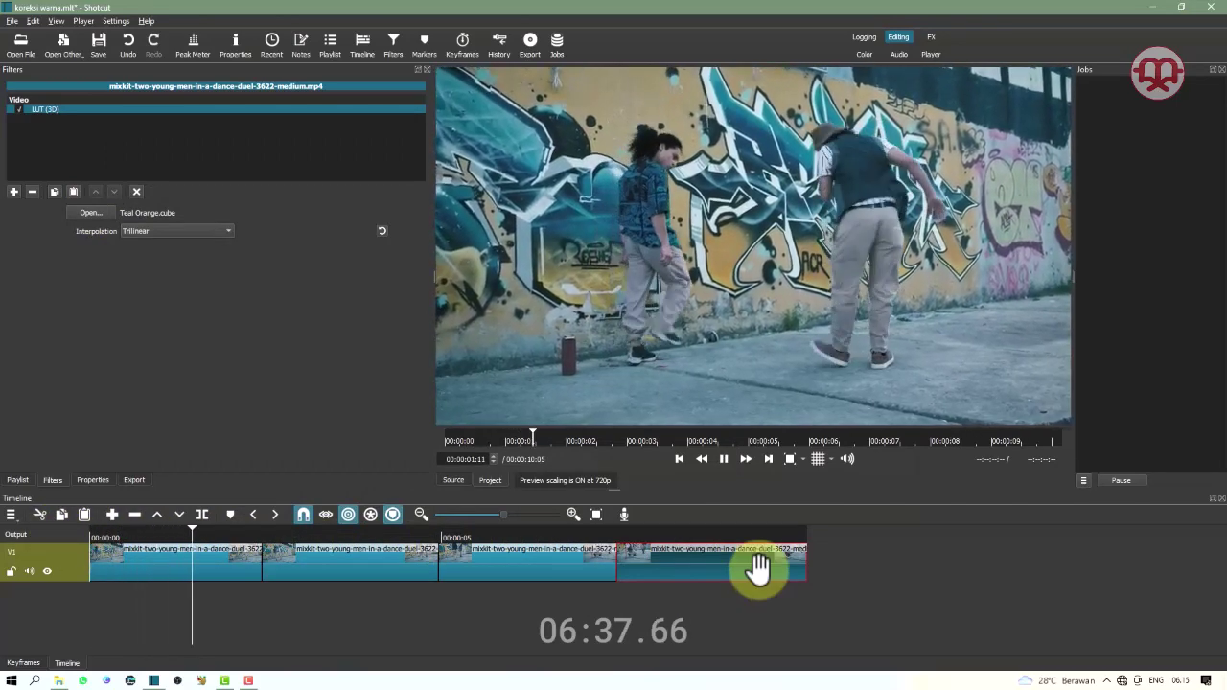
drag(758, 566, 757, 571)
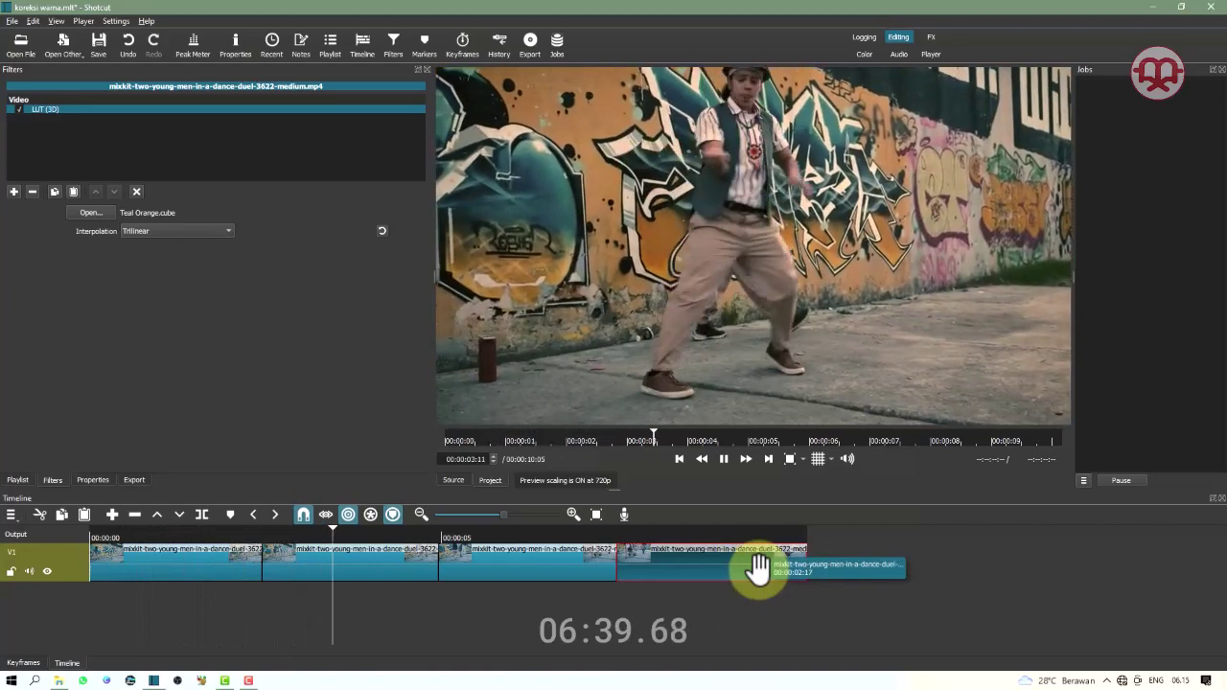